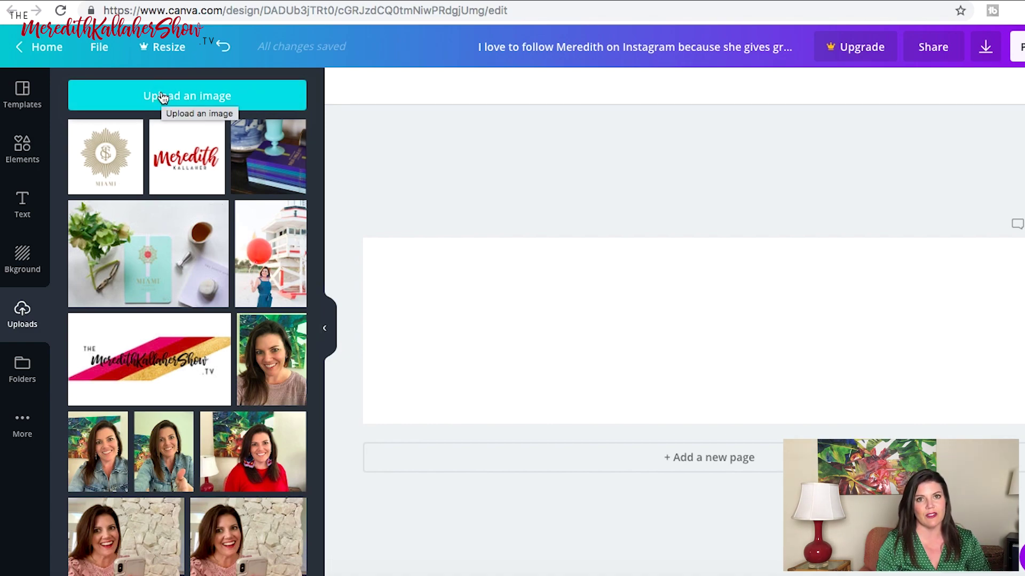
# Step: Place the uploaded red script logo in the upper-left corner of the blank banner
pyautogui.click(182, 166)
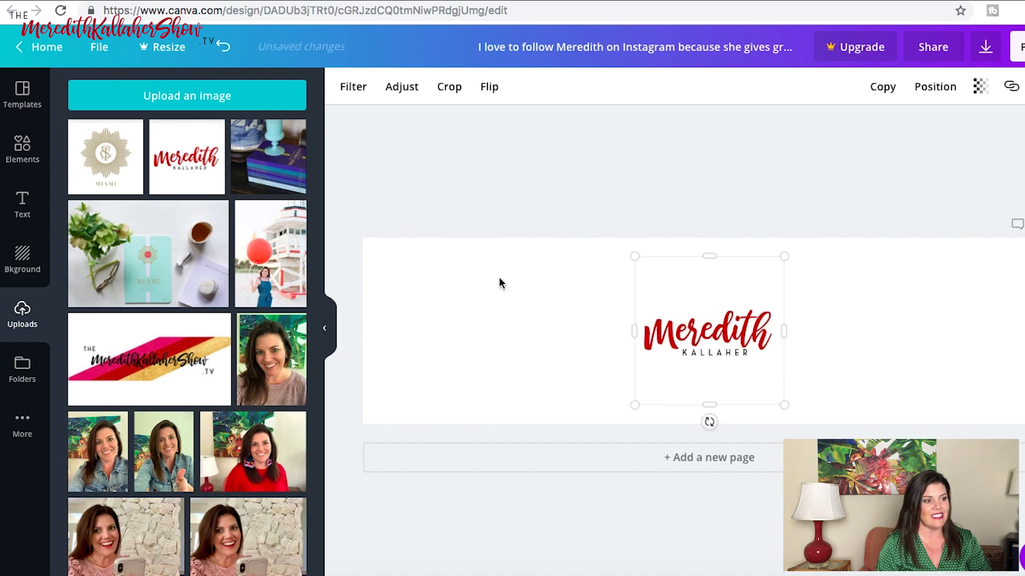
pyautogui.moveTo(679, 332); pyautogui.dragTo(413, 271)
pyautogui.click(535, 393)
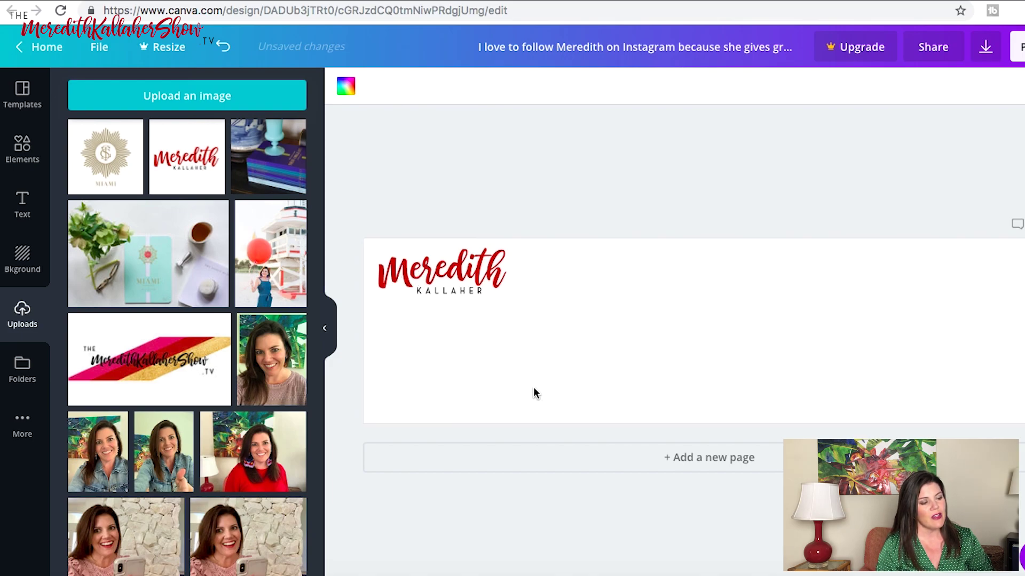
pyautogui.moveTo(419, 274); pyautogui.dragTo(422, 272)
pyautogui.click(431, 388)
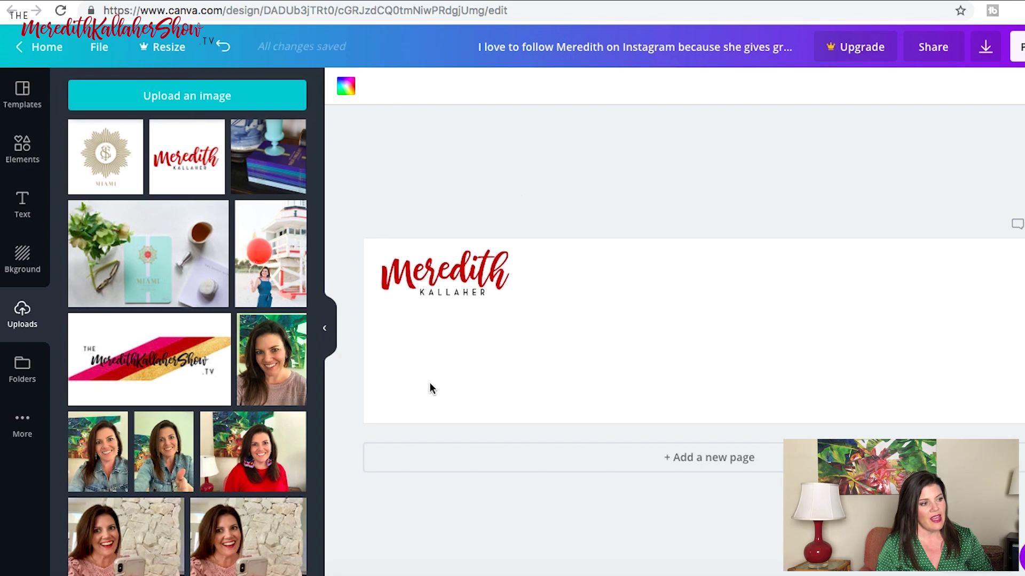
# Step: Place the uploaded gold sunburst MIAMI logo at the right end of the banner
pyautogui.click(94, 164)
pyautogui.moveTo(709, 327); pyautogui.dragTo(997, 336)
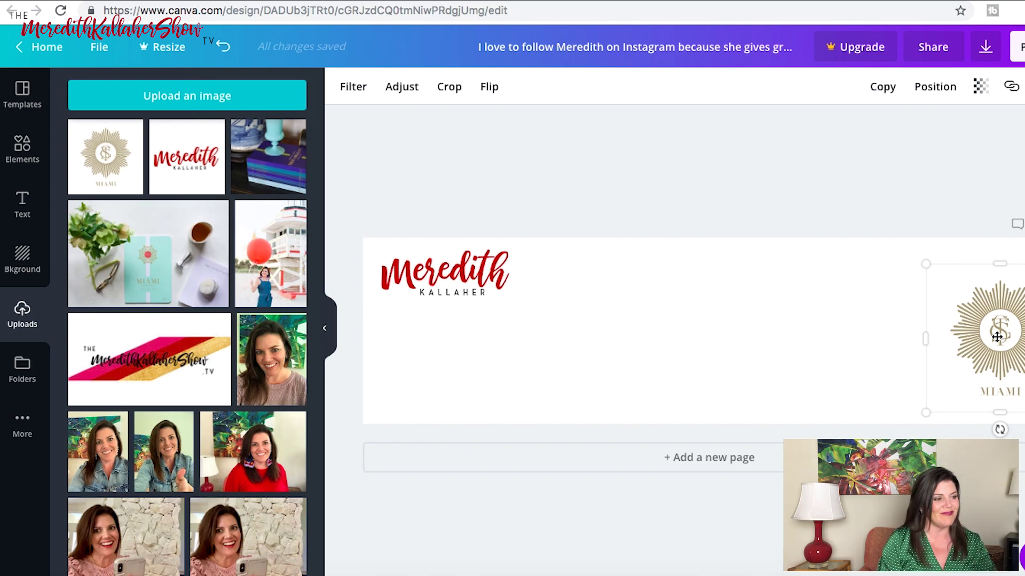
pyautogui.click(803, 290)
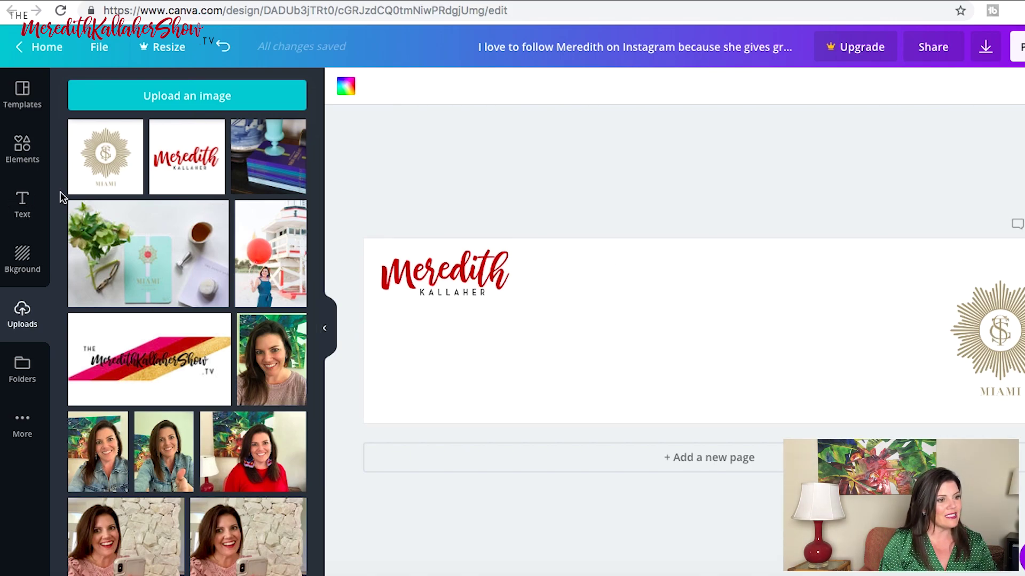
# Step: Add a heading to the banner and set its font to Playfair Display
pyautogui.click(18, 210)
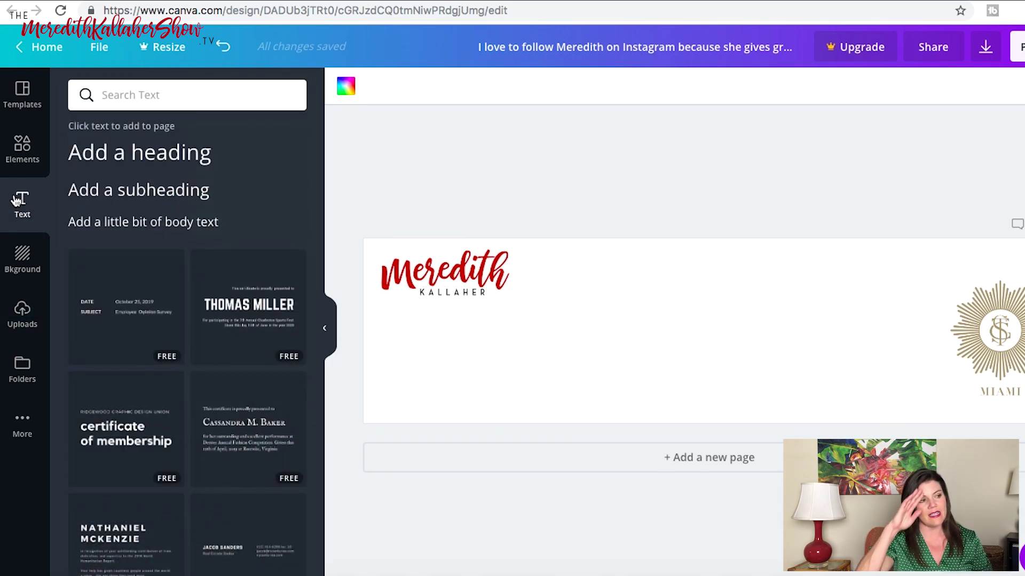
pyautogui.click(99, 157)
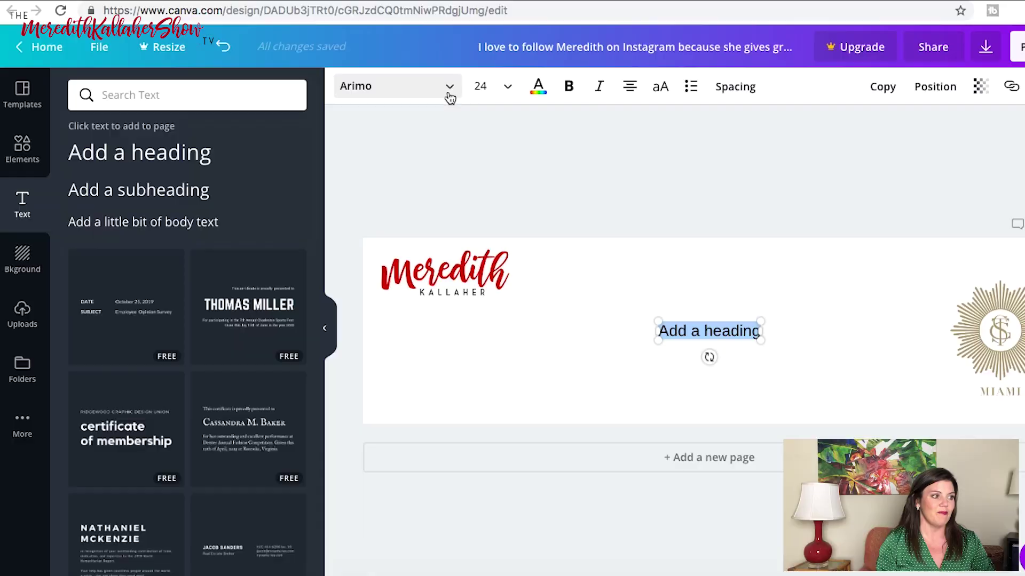
pyautogui.click(449, 89)
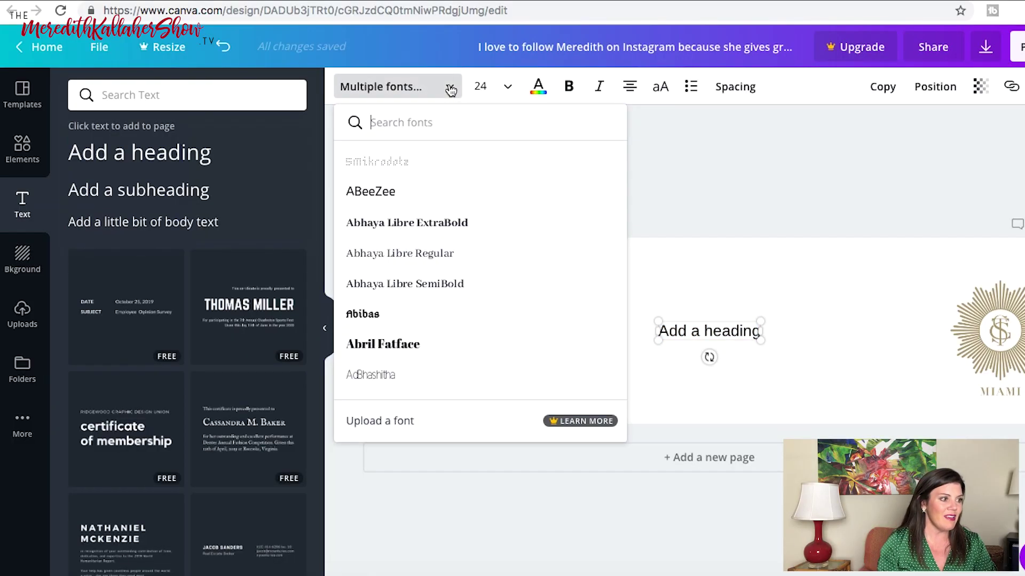
pyautogui.write('pl')
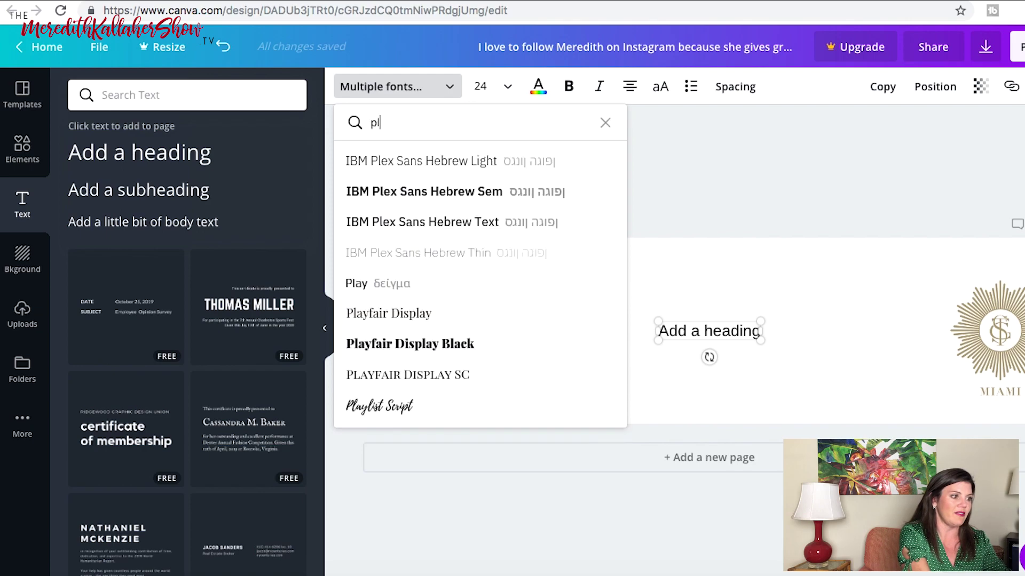
pyautogui.write('ayfair')
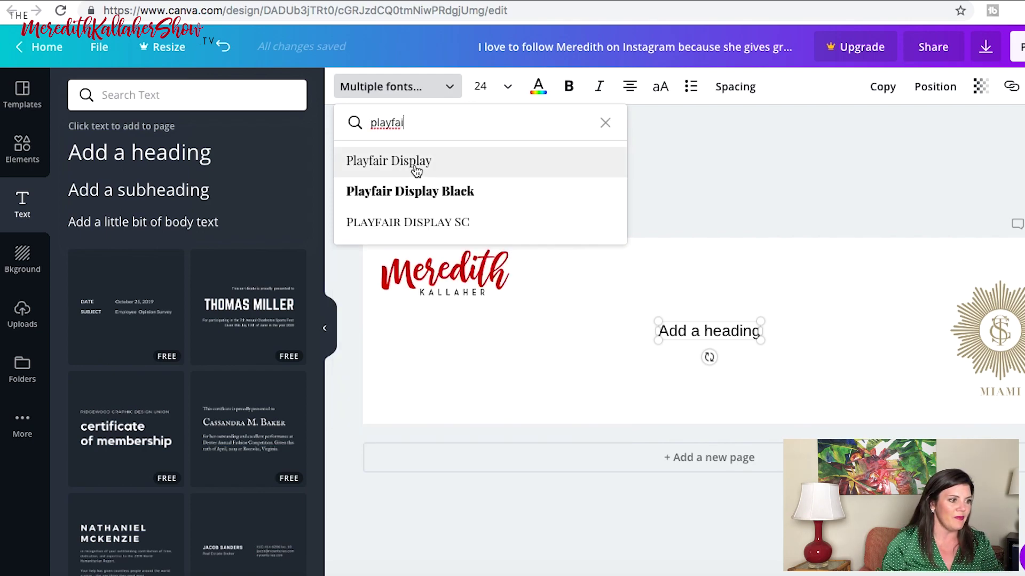
pyautogui.click(414, 162)
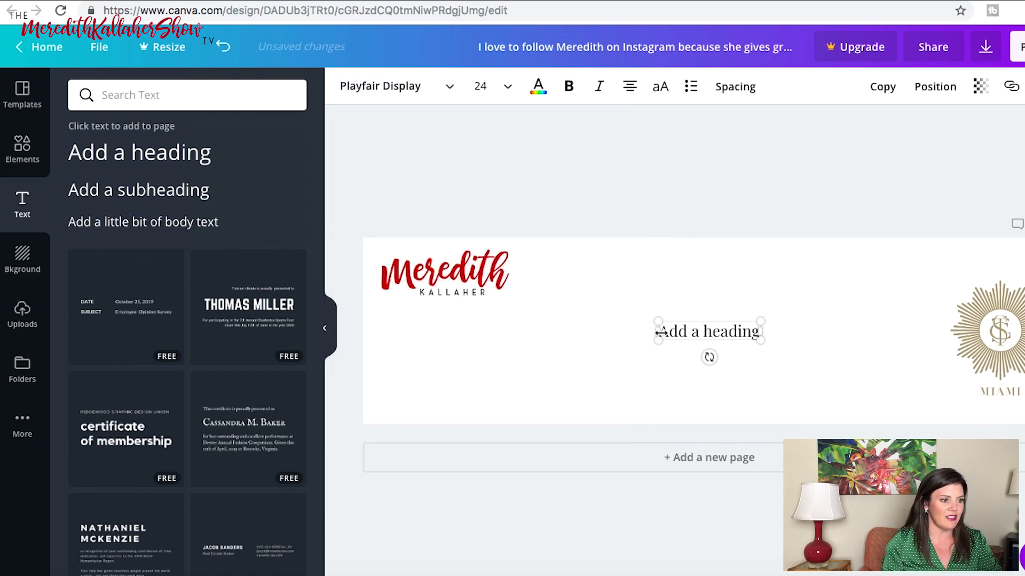
# Step: Replace the heading text with a testimonial in quotation marks: the owner's first name followed by "has the greatest local tips about Miami on Instagram"
pyautogui.moveTo(662, 330); pyautogui.dragTo(630, 334)
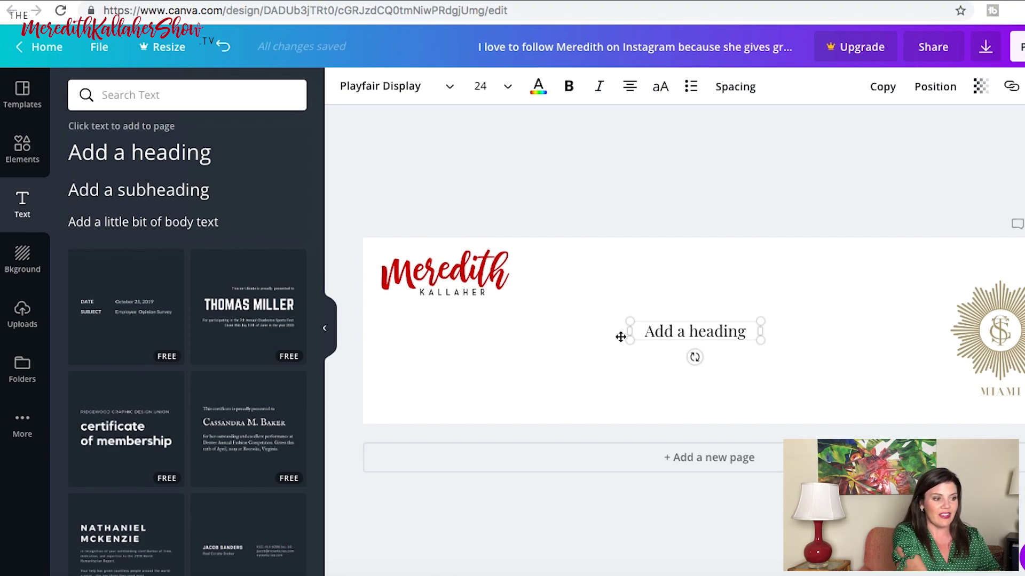
pyautogui.moveTo(644, 334); pyautogui.dragTo(746, 337)
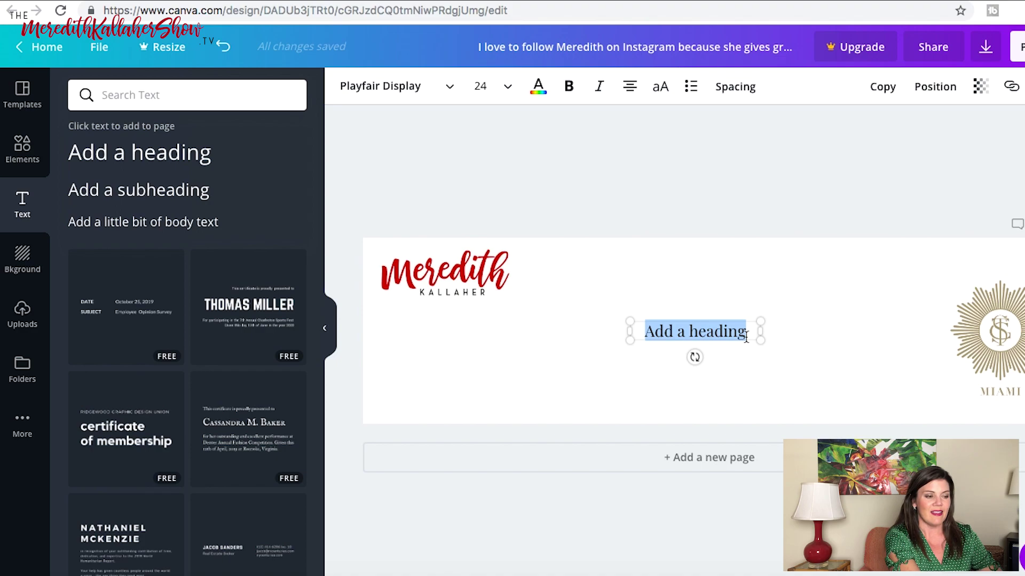
pyautogui.write('Meredith has t')
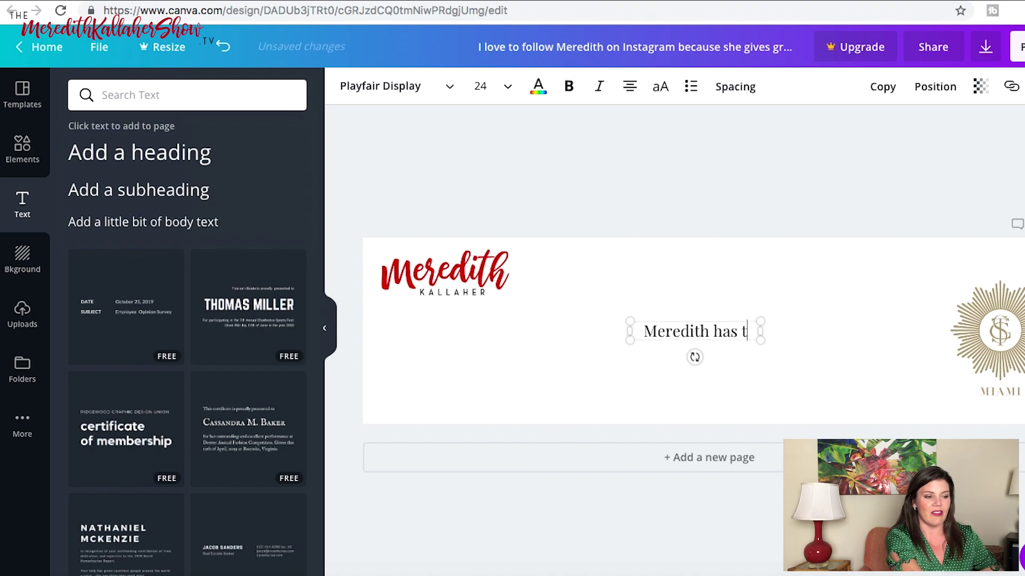
pyautogui.write('he greatest')
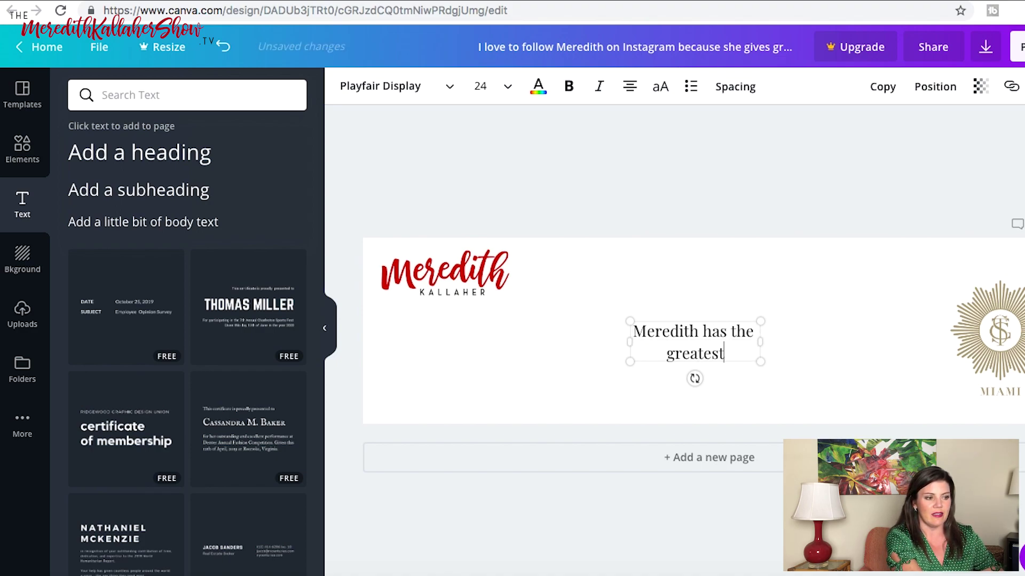
pyautogui.write(' local tips abou')
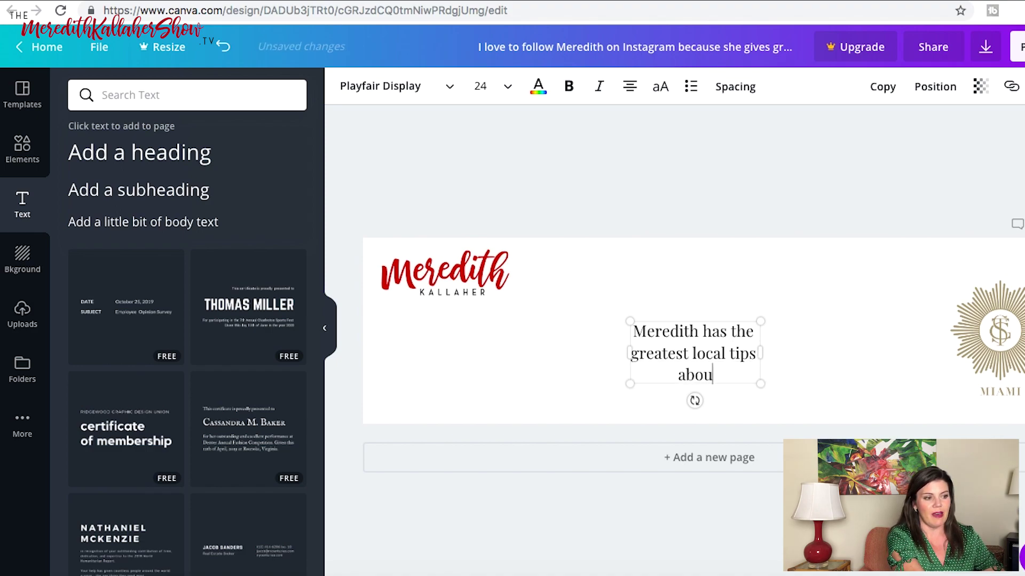
pyautogui.write('t Miami')
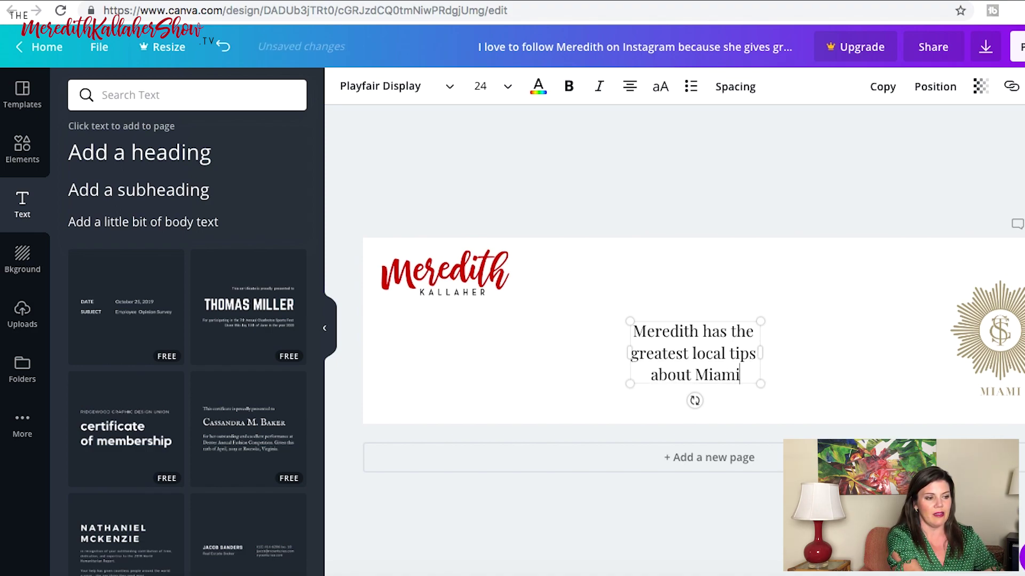
pyautogui.write('.')
pyautogui.press('BackSpace')
pyautogui.press('BackSpace')
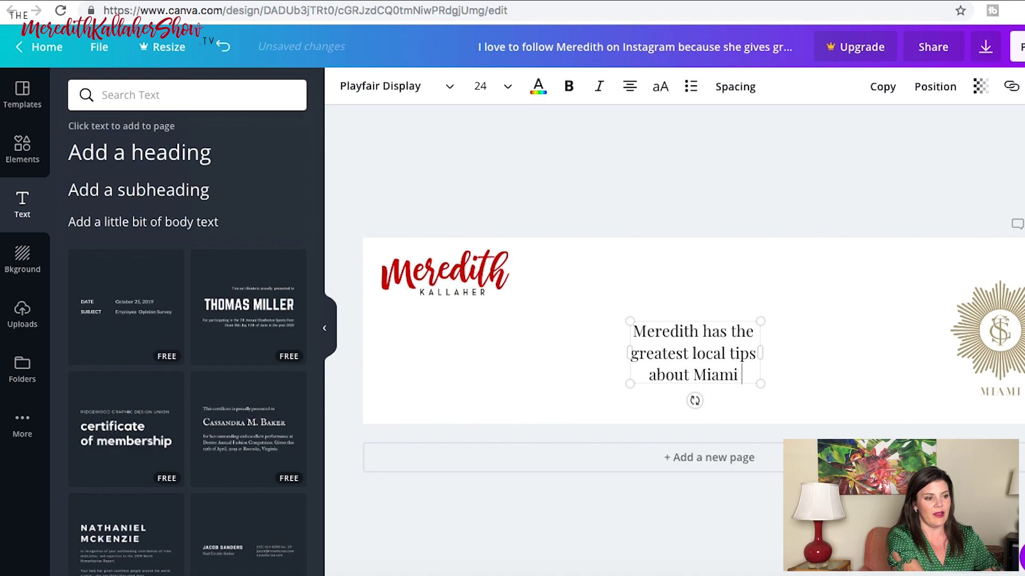
pyautogui.write('on Instagra')
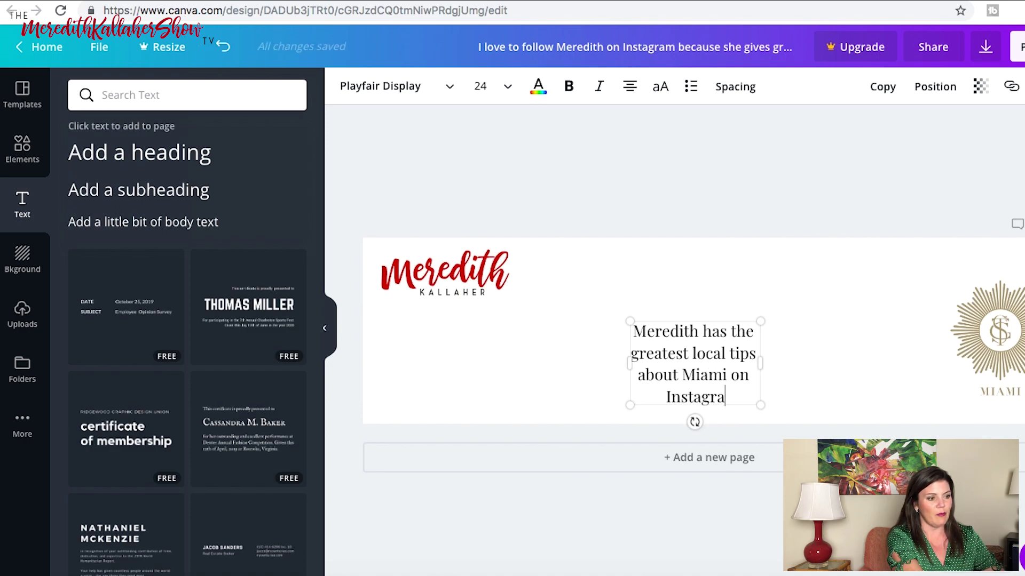
pyautogui.write('m"')
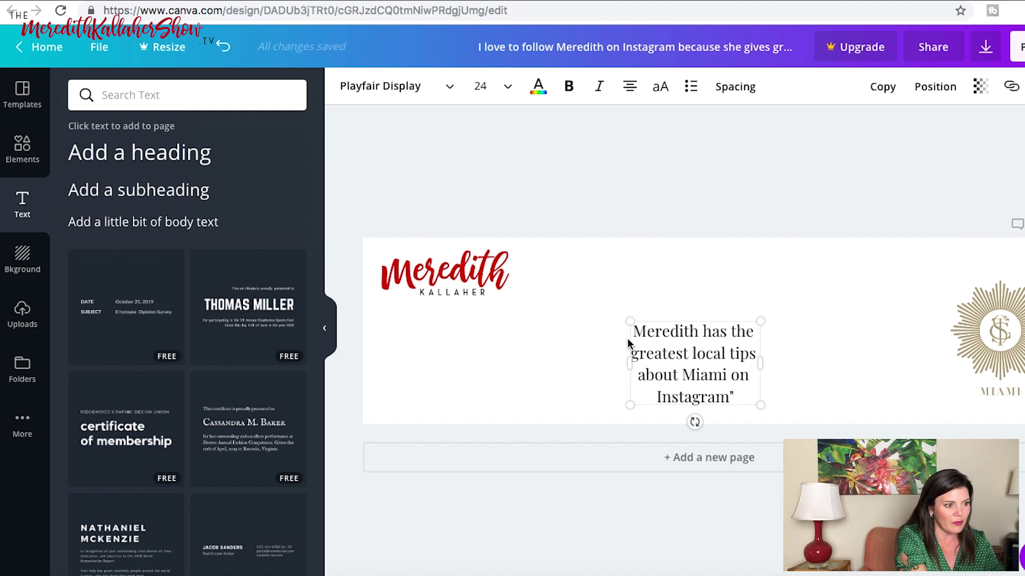
pyautogui.click(635, 332)
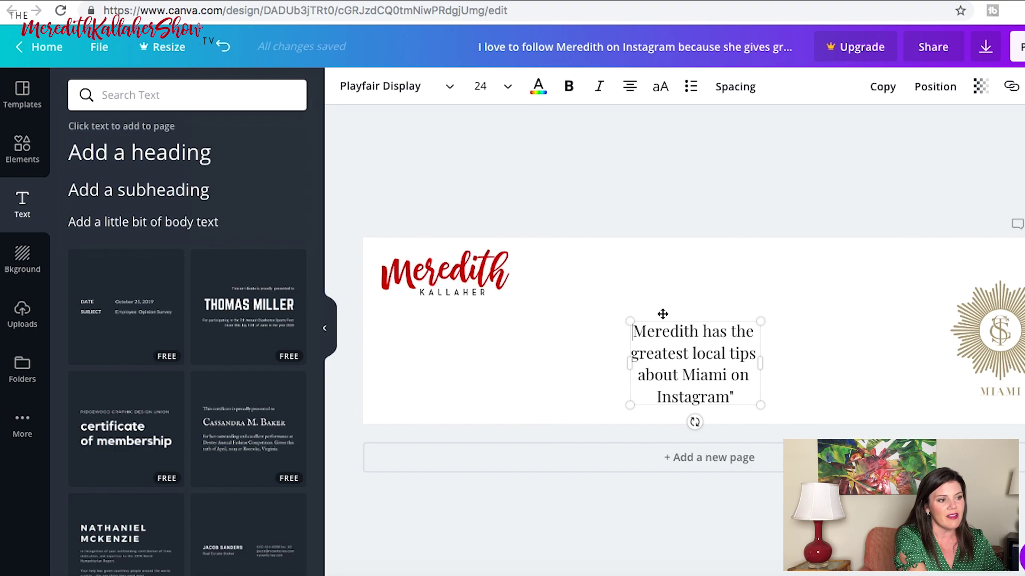
pyautogui.write('"')
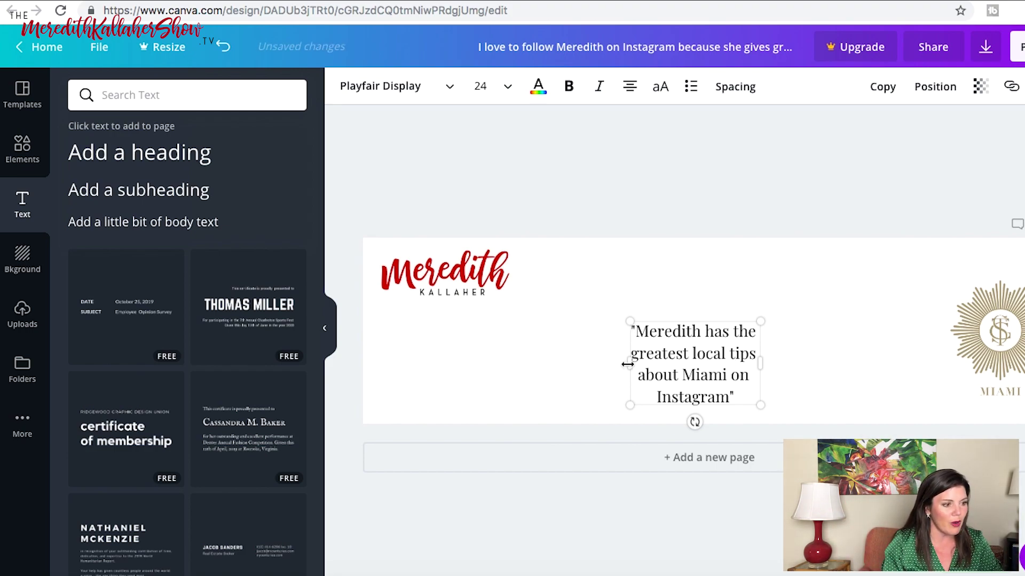
# Step: Widen the testimonial to a single line, shrink it to about 22 pt and shift it left between the two logos
pyautogui.moveTo(627, 364); pyautogui.dragTo(394, 342)
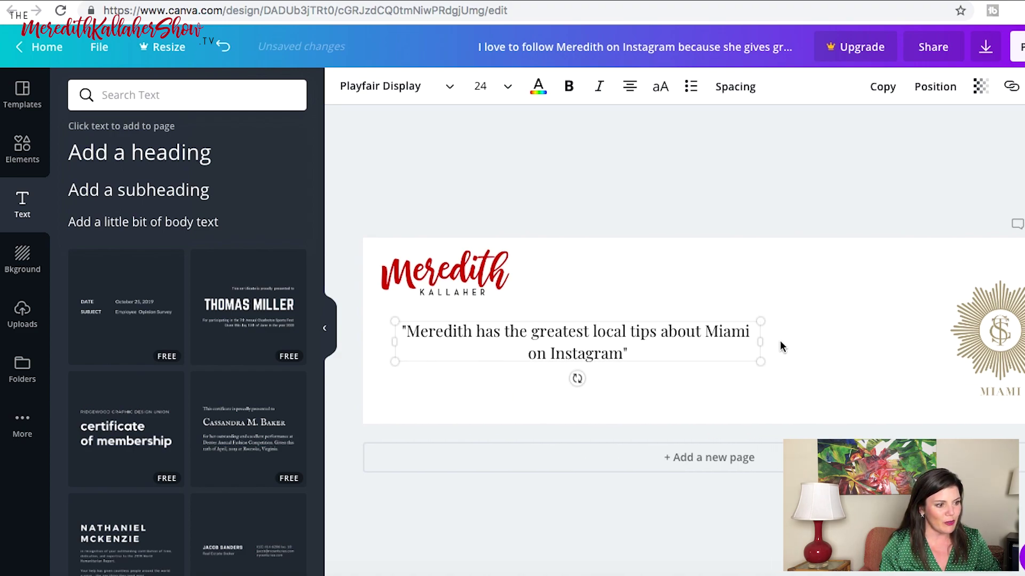
pyautogui.moveTo(762, 344); pyautogui.dragTo(862, 333)
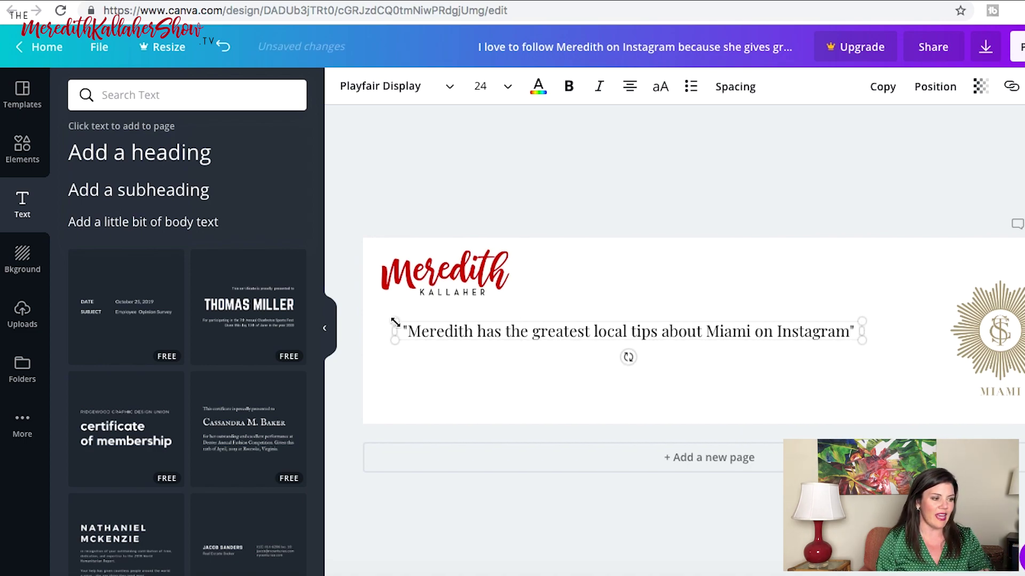
pyautogui.moveTo(395, 322); pyautogui.dragTo(431, 323)
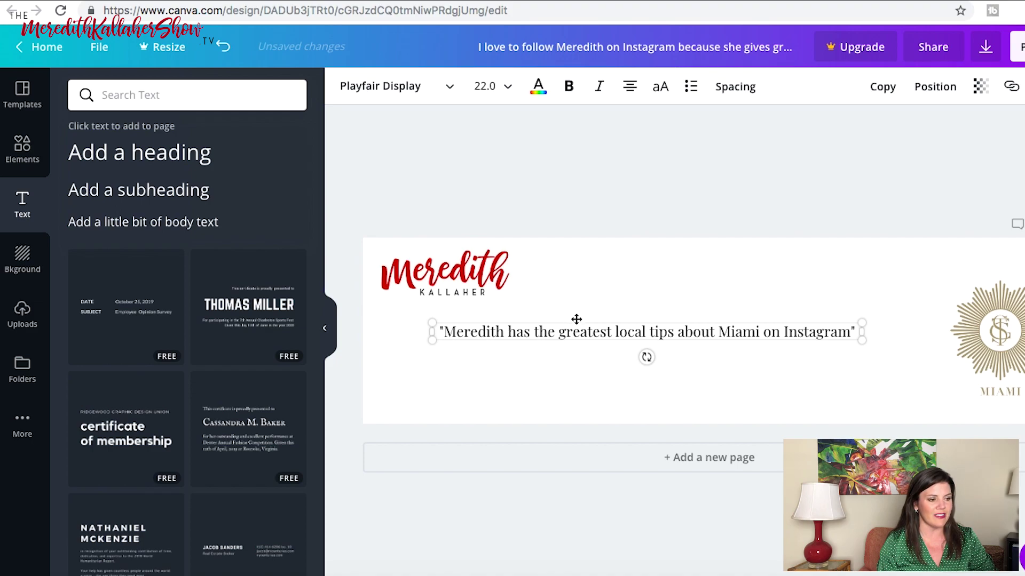
pyautogui.moveTo(576, 319); pyautogui.dragTo(553, 320)
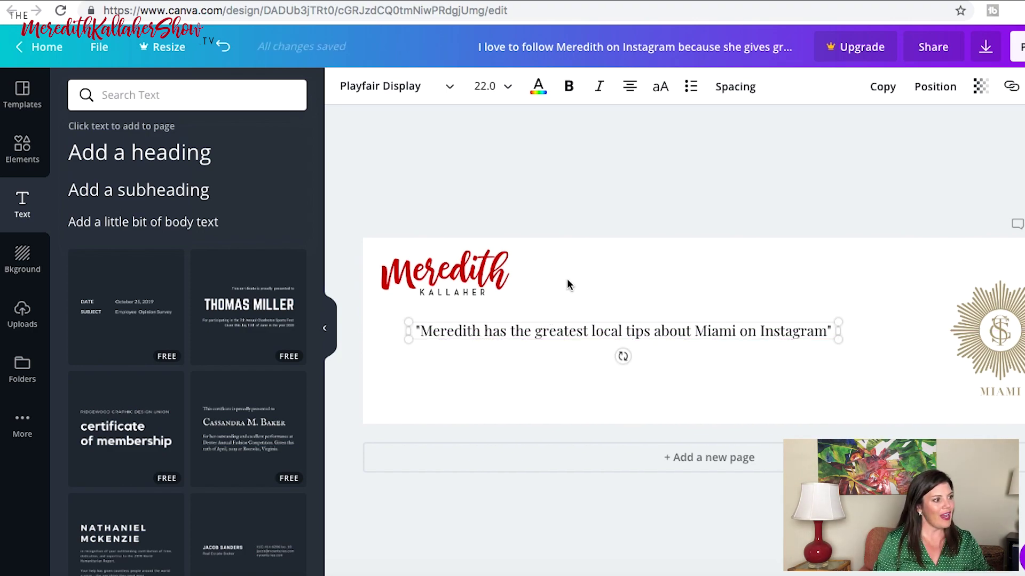
# Step: Add the recently used orange-outlined gold star and shrink it to a small icon below the end of the testimonial
pyautogui.click(23, 160)
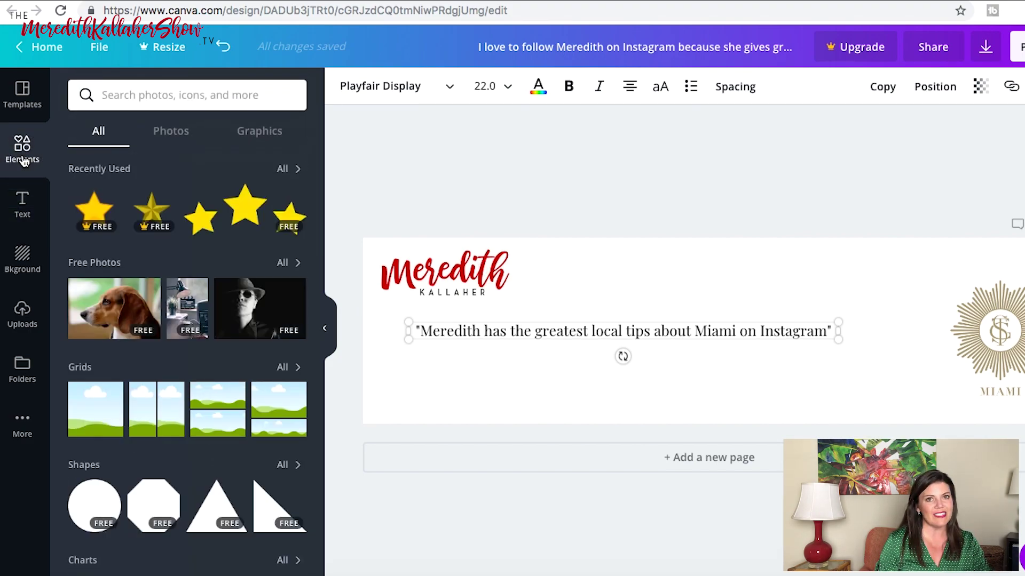
pyautogui.click(92, 211)
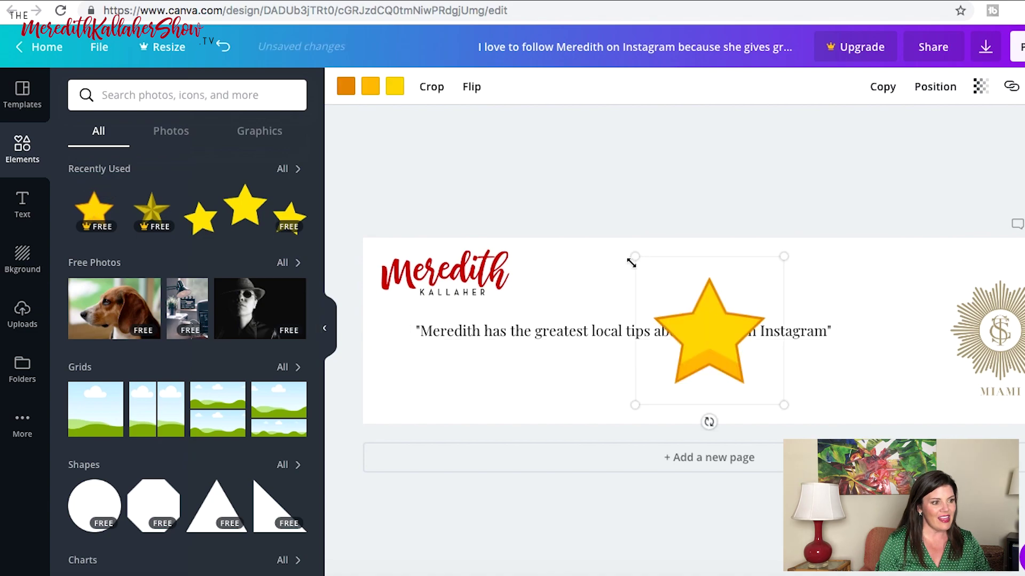
pyautogui.moveTo(700, 326); pyautogui.dragTo(680, 299)
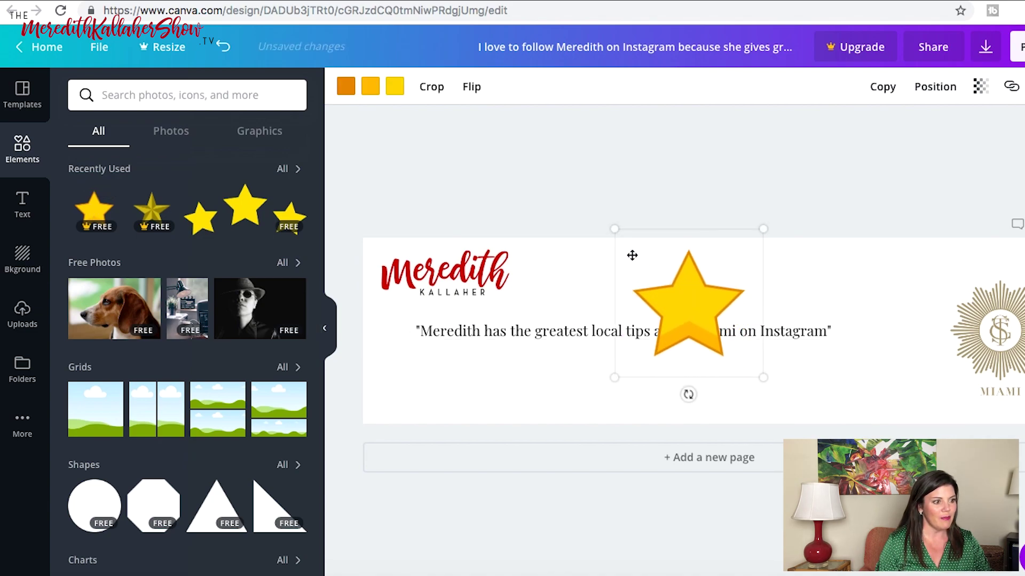
pyautogui.moveTo(615, 232); pyautogui.dragTo(758, 345)
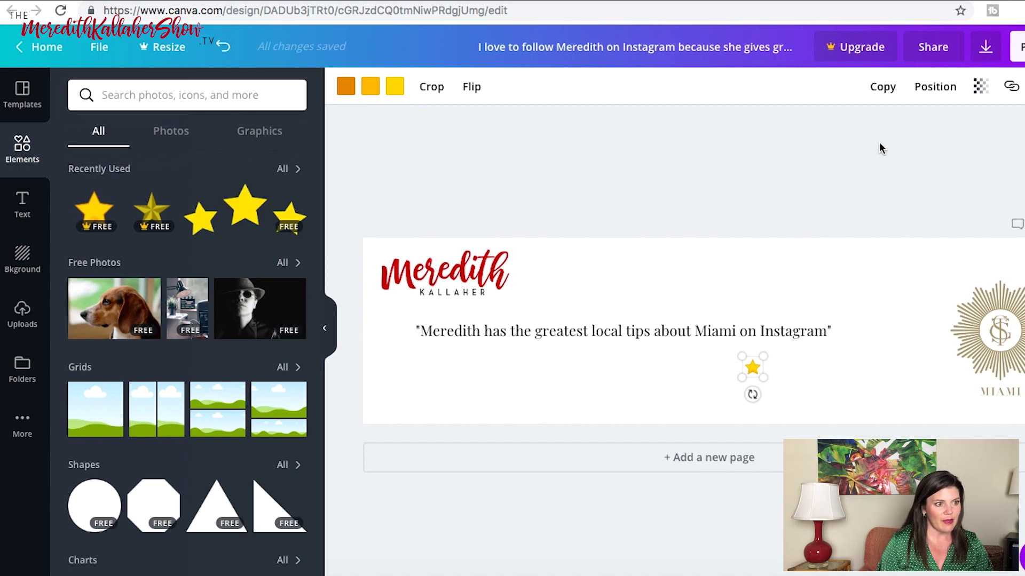
# Step: Duplicate the small gold star four times to make five stars
pyautogui.click(880, 92)
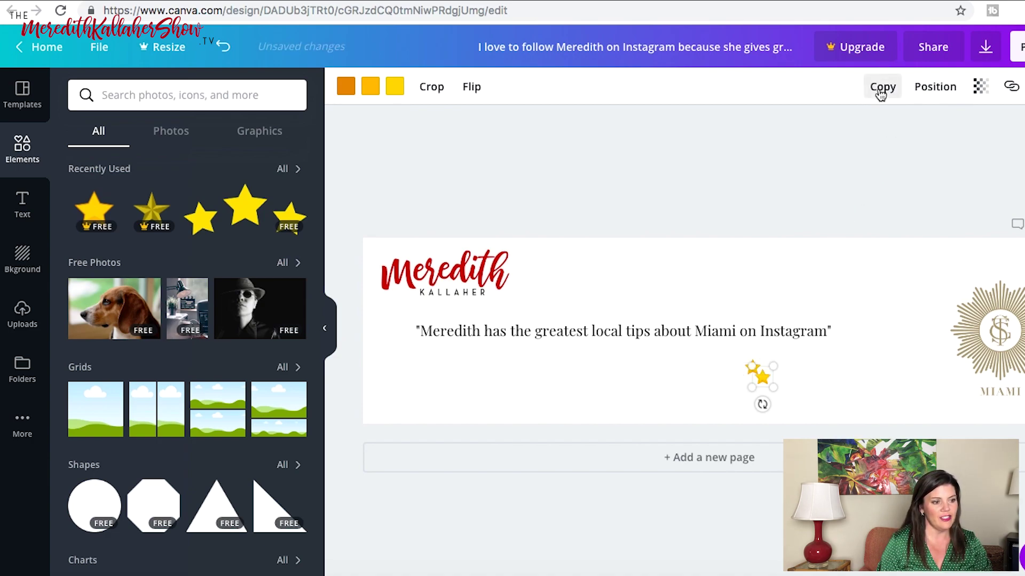
pyautogui.click(880, 92)
pyautogui.click(881, 92)
pyautogui.click(881, 92)
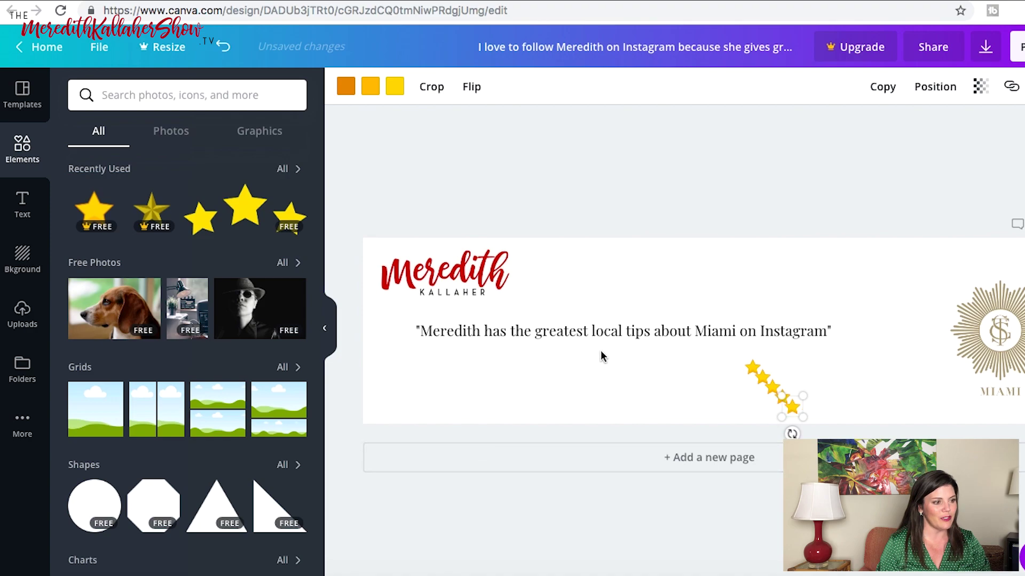
# Step: Move the testimonial left so it lines up with the left edge of the red script logo
pyautogui.click(562, 333)
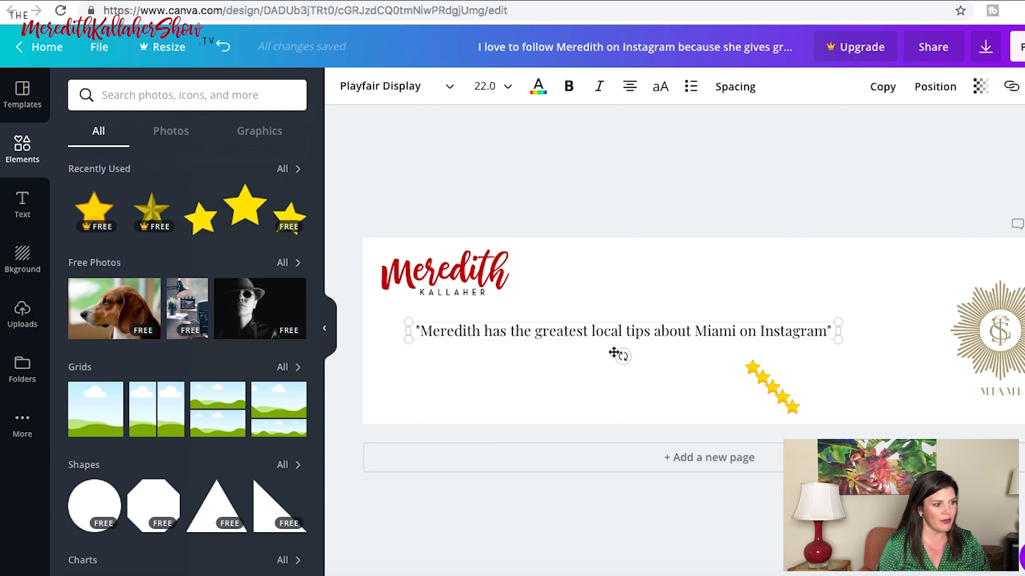
pyautogui.moveTo(590, 320); pyautogui.dragTo(556, 319)
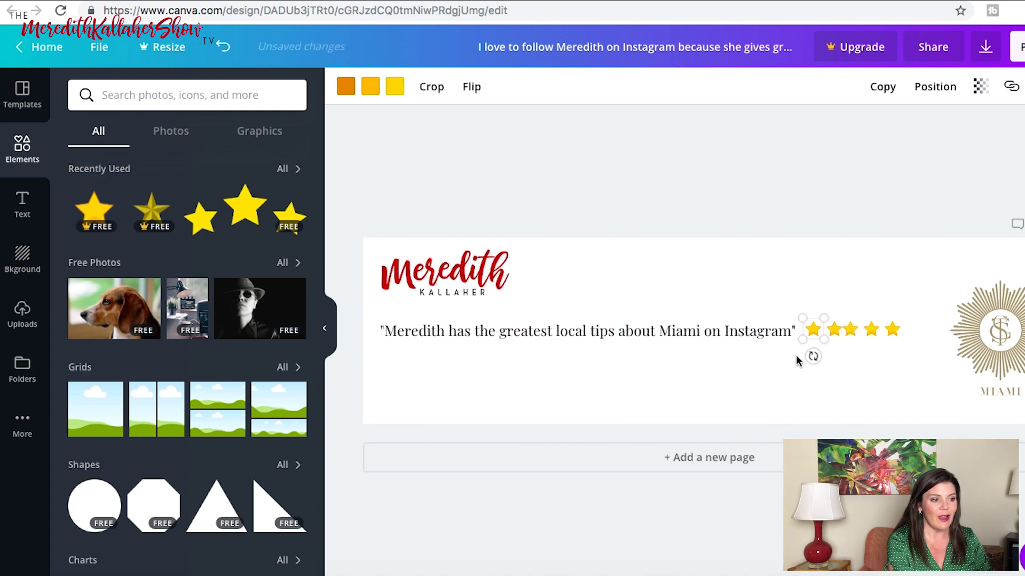
# Step: Select all five gold stars, duplicate them together and place the copied row just below the original row
pyautogui.keyDown('shift'); pyautogui.click(835, 330); pyautogui.keyUp('shift')
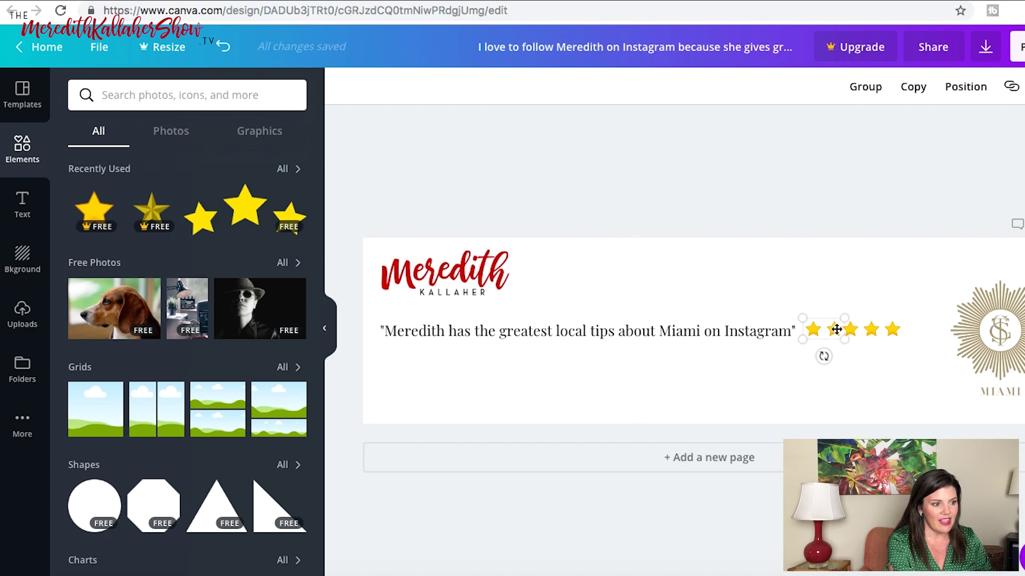
pyautogui.keyDown('shift'); pyautogui.click(854, 335); pyautogui.keyUp('shift')
pyautogui.keyDown('shift'); pyautogui.click(878, 336); pyautogui.keyUp('shift')
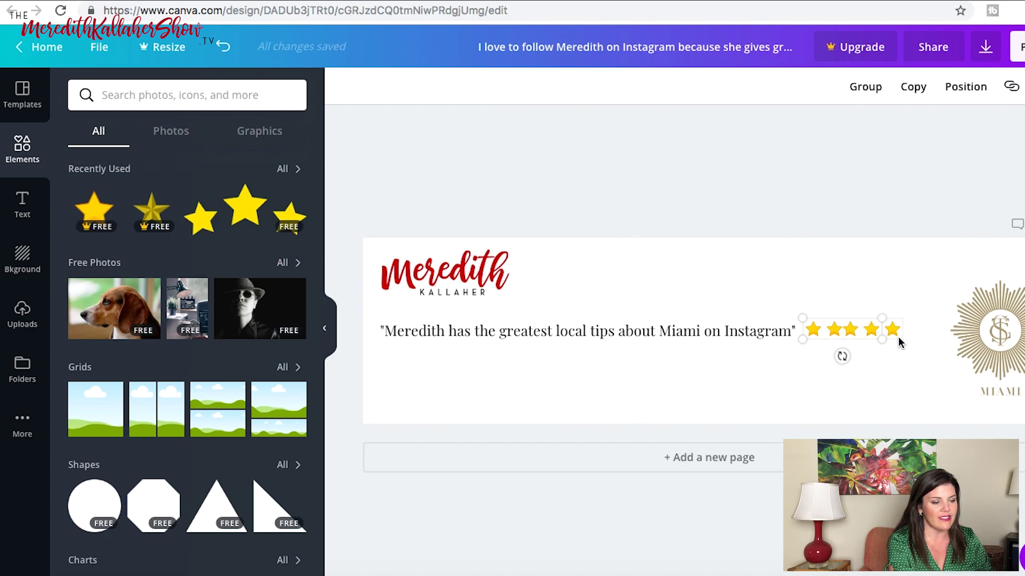
pyautogui.keyDown('shift'); pyautogui.click(894, 333); pyautogui.keyUp('shift')
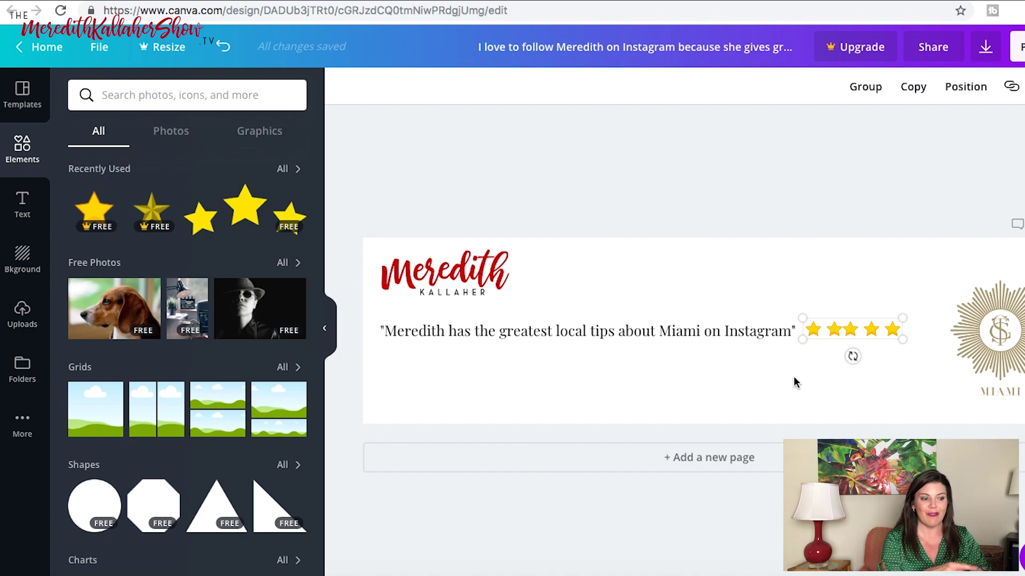
pyautogui.click(912, 89)
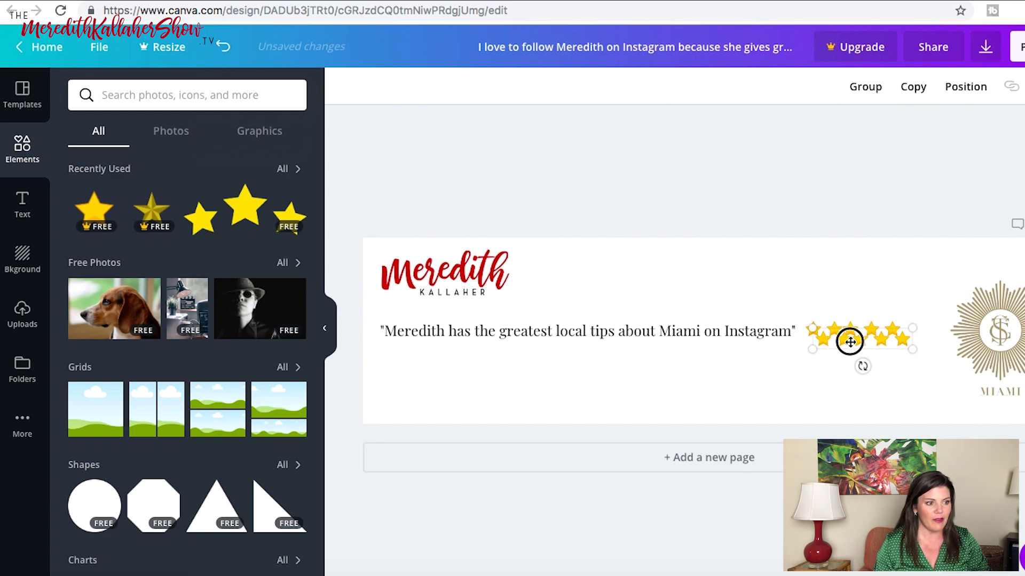
pyautogui.moveTo(850, 342); pyautogui.dragTo(846, 356)
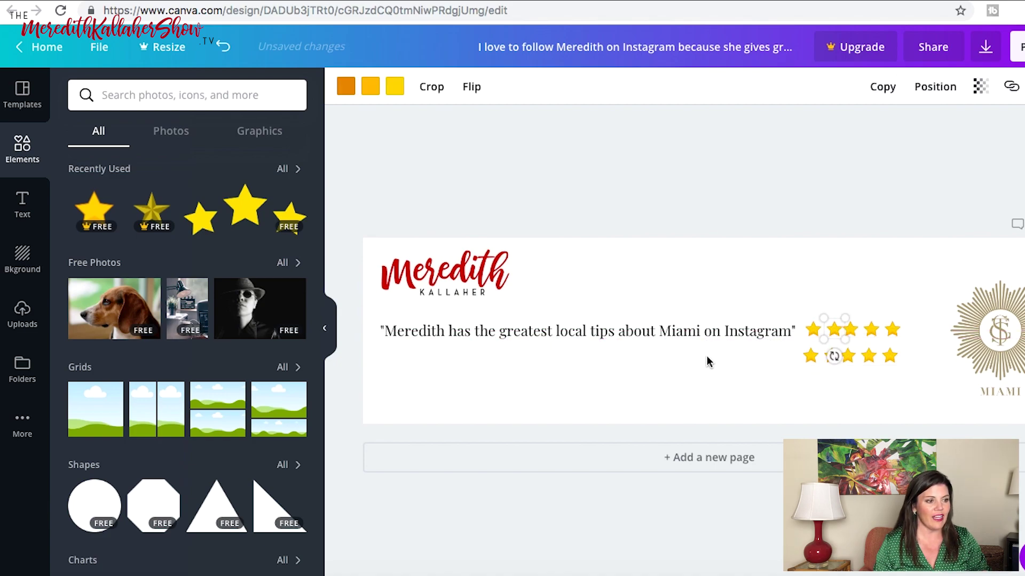
# Step: Select the five stars of the upper row together and nudge them against the end of the quote
pyautogui.keyDown('shift'); pyautogui.click(814, 332); pyautogui.keyUp('shift')
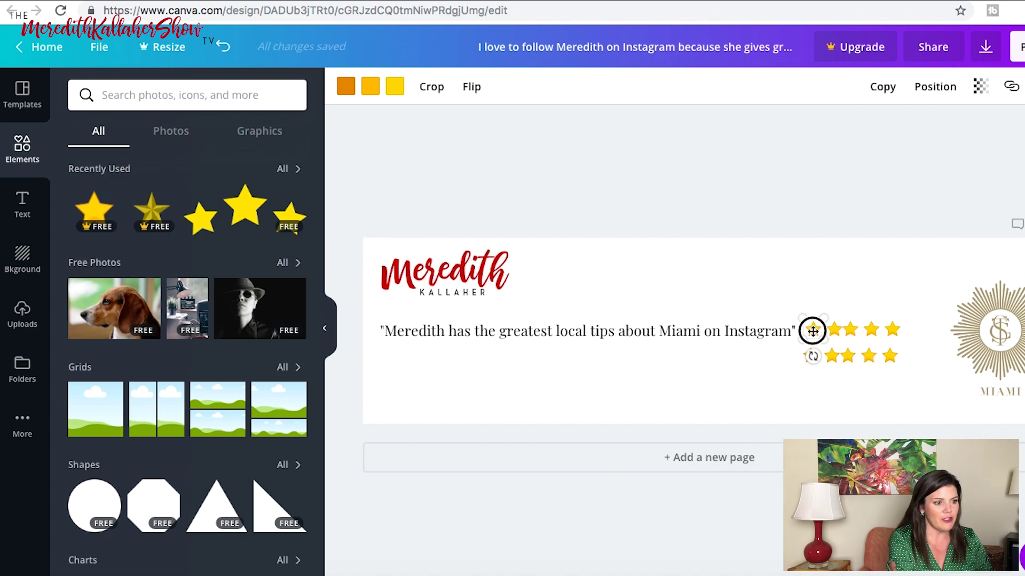
pyautogui.keyDown('shift'); pyautogui.click(851, 330); pyautogui.keyUp('shift')
pyautogui.keyDown('shift'); pyautogui.click(869, 331); pyautogui.keyUp('shift')
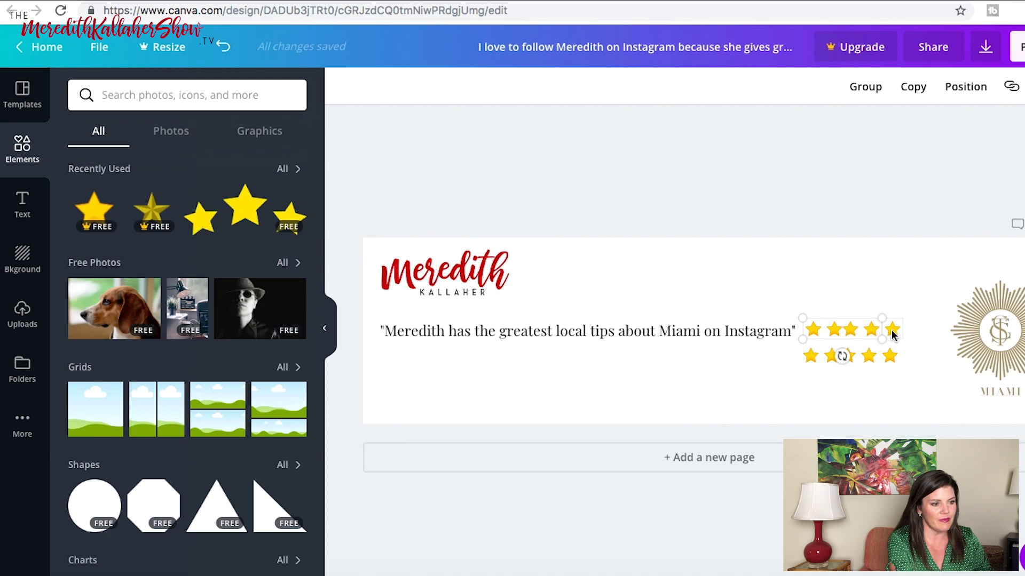
pyautogui.keyDown('shift'); pyautogui.click(892, 331); pyautogui.keyUp('shift')
pyautogui.moveTo(822, 330)
pyautogui.mouseDown()
pyautogui.moveTo(813, 331)
pyautogui.moveTo(818, 322)
pyautogui.mouseUp()
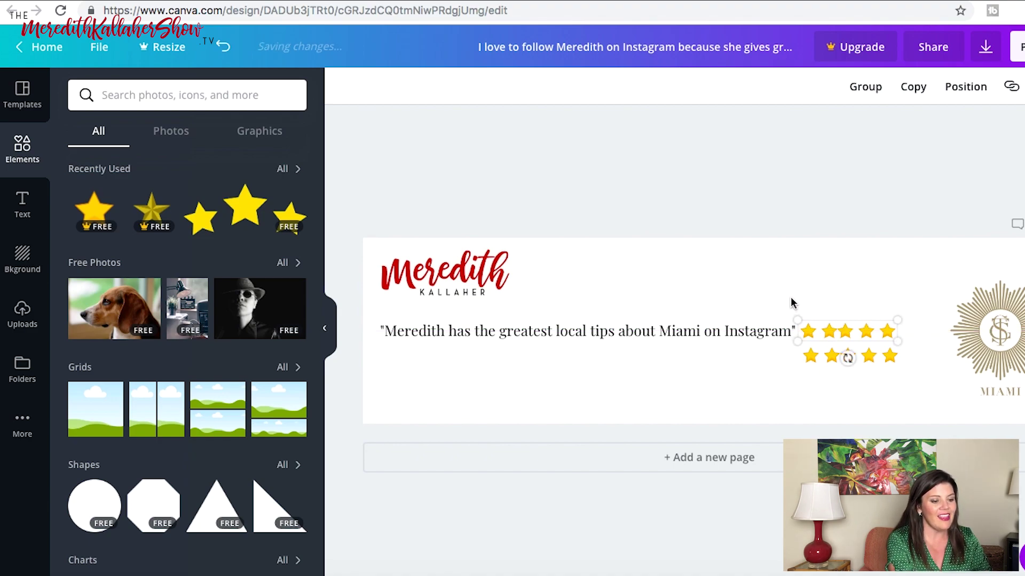
# Step: Select the quote together with its star row, shrink them and move them up between the two logos
pyautogui.click(713, 331)
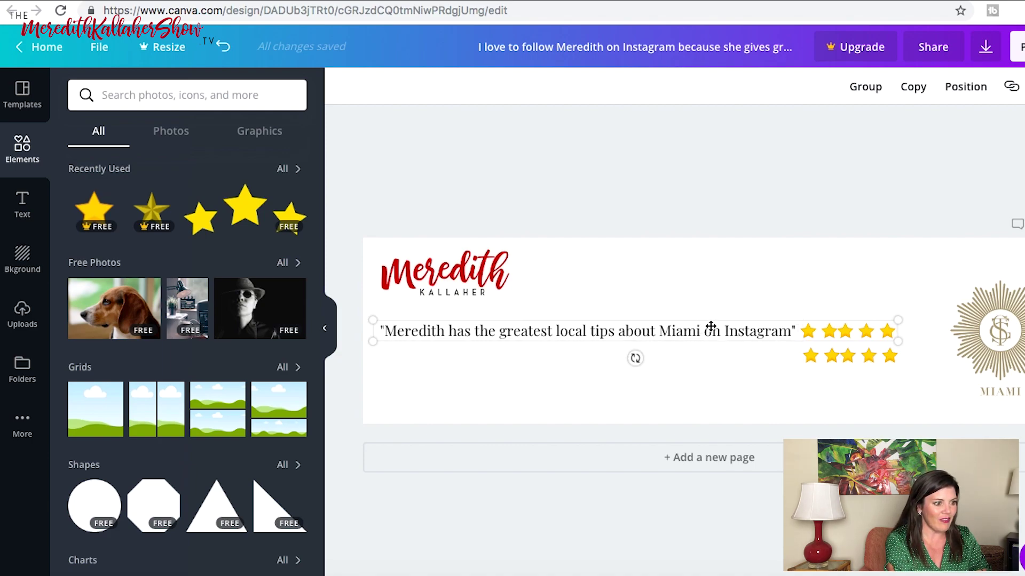
pyautogui.moveTo(707, 330); pyautogui.dragTo(731, 320)
pyautogui.moveTo(411, 307); pyautogui.dragTo(503, 315)
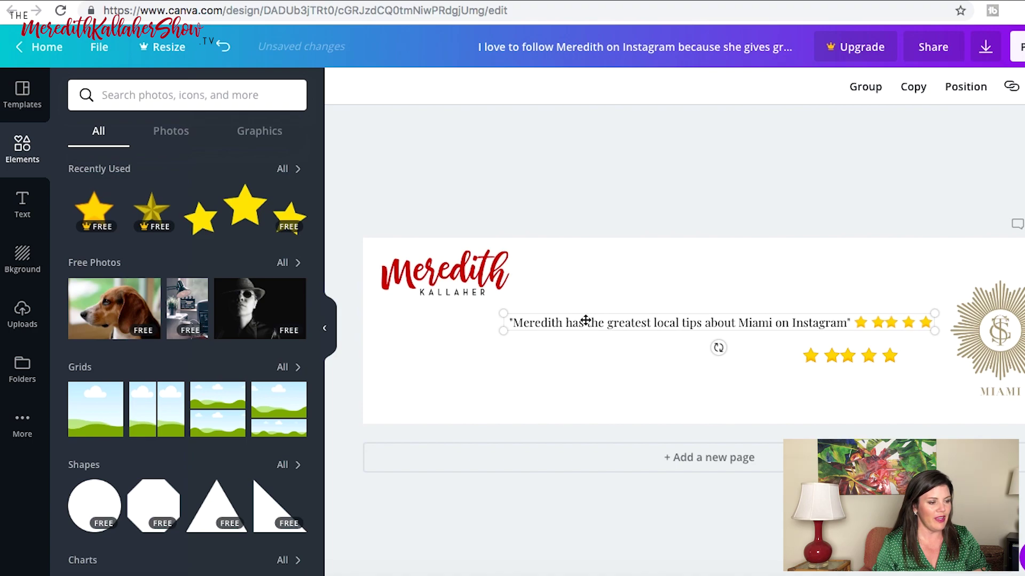
pyautogui.click(621, 338)
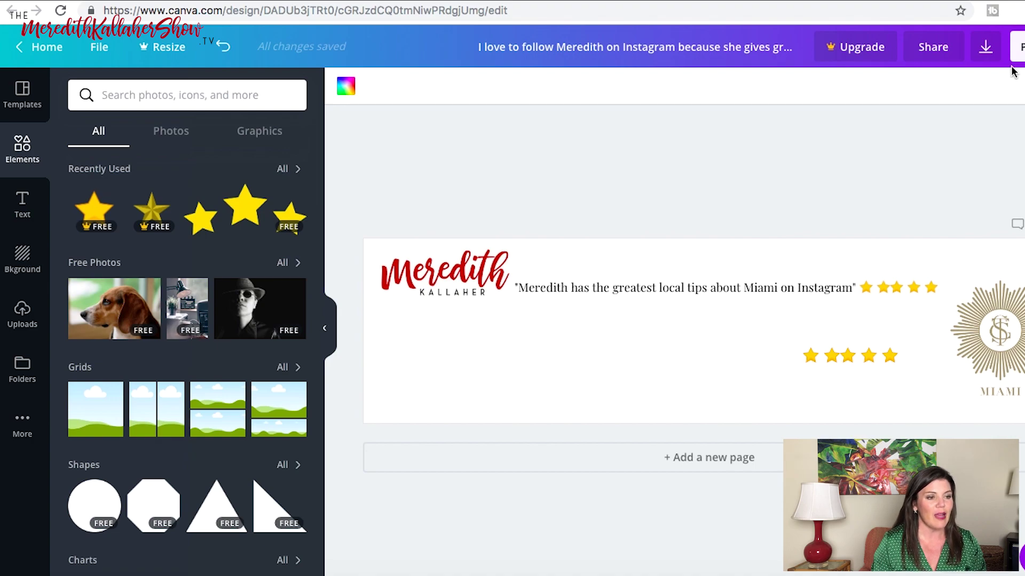
# Step: Download the banner as a PNG and dismiss the Canva for Work trial offer
pyautogui.click(1017, 47)
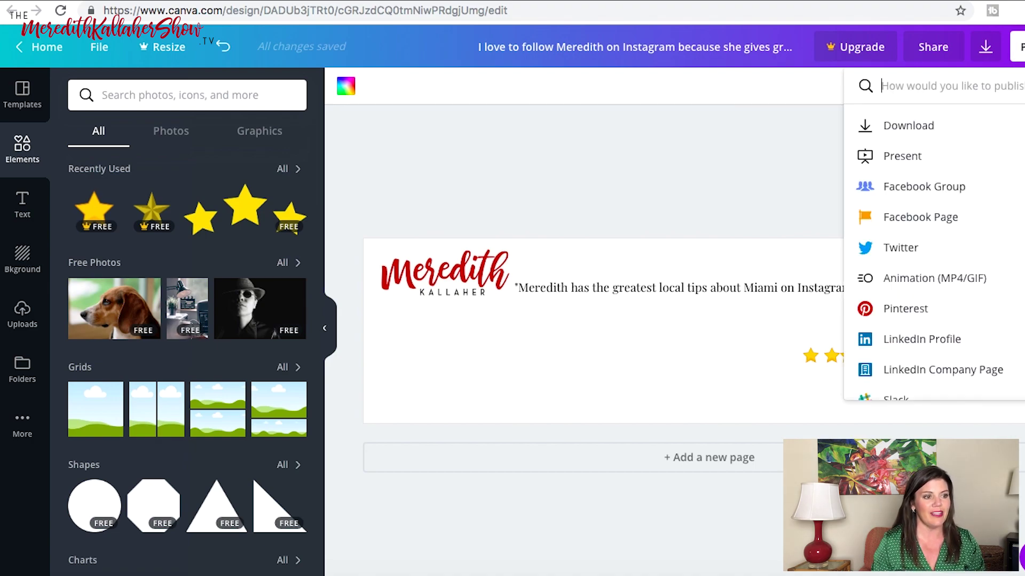
pyautogui.click(915, 128)
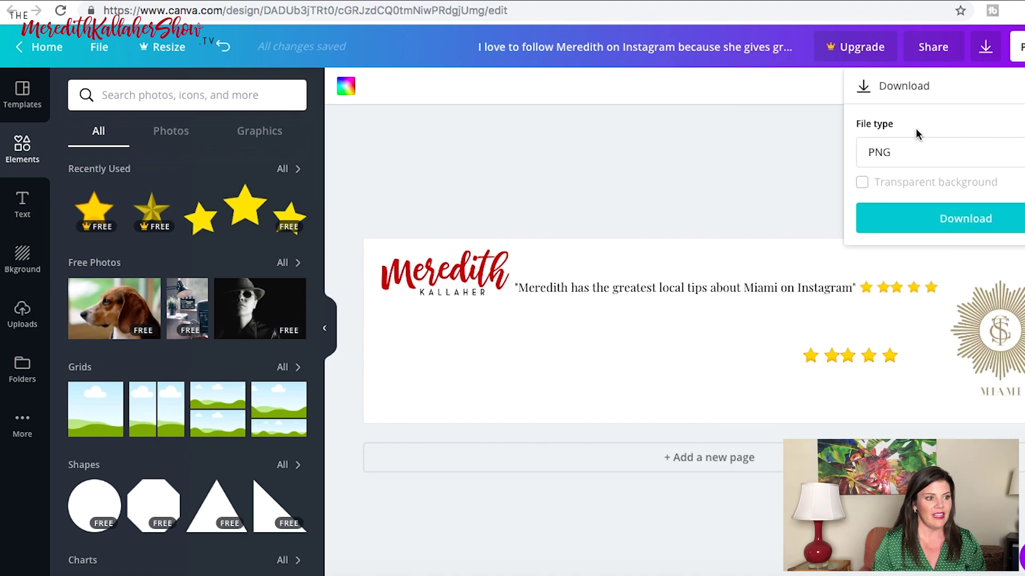
pyautogui.click(922, 227)
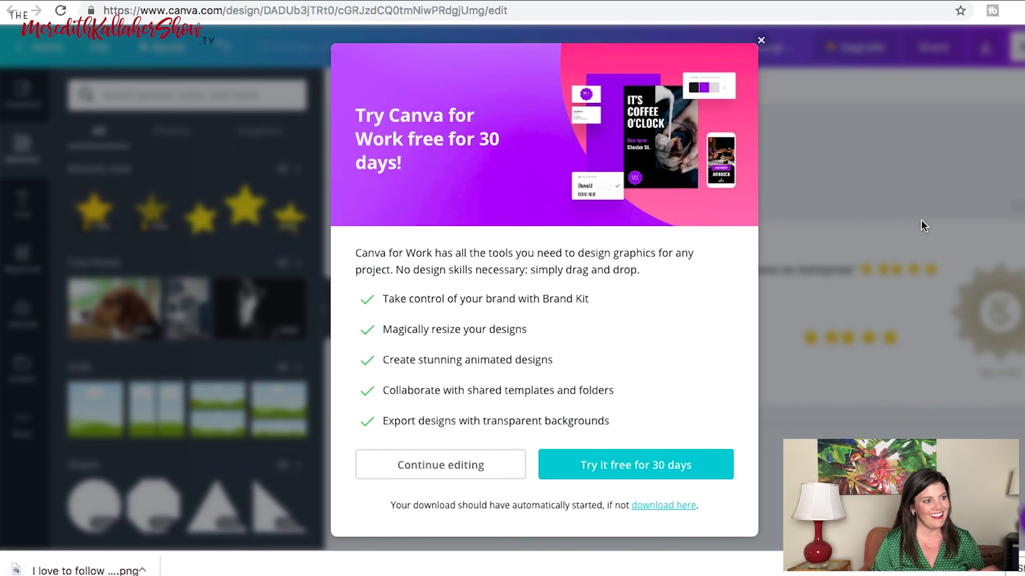
pyautogui.click(761, 40)
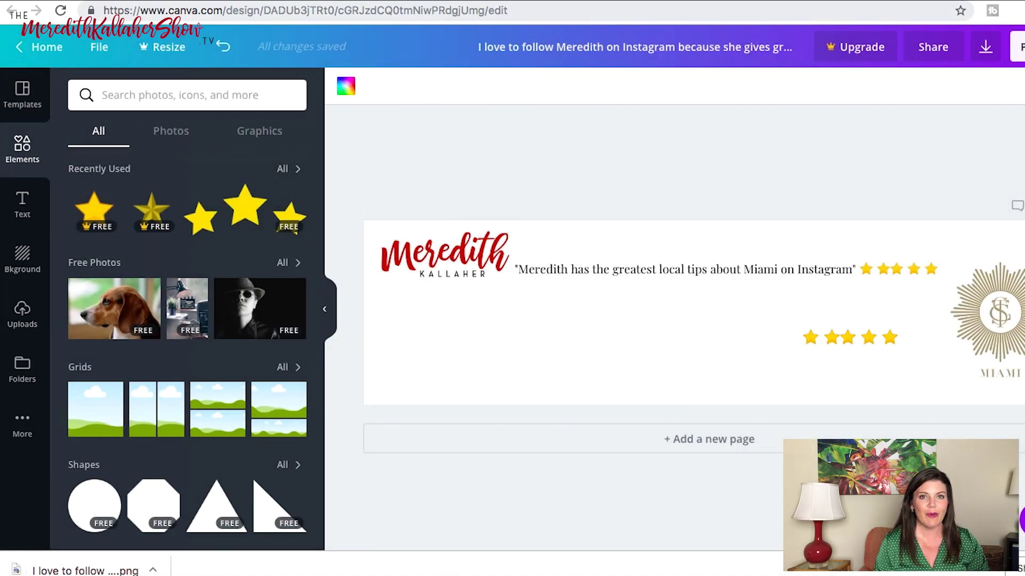
# Step: Switch to the LinkedIn profile, open the intro's background photo for editing and apply the existing banner image
pyautogui.click(374, 1)
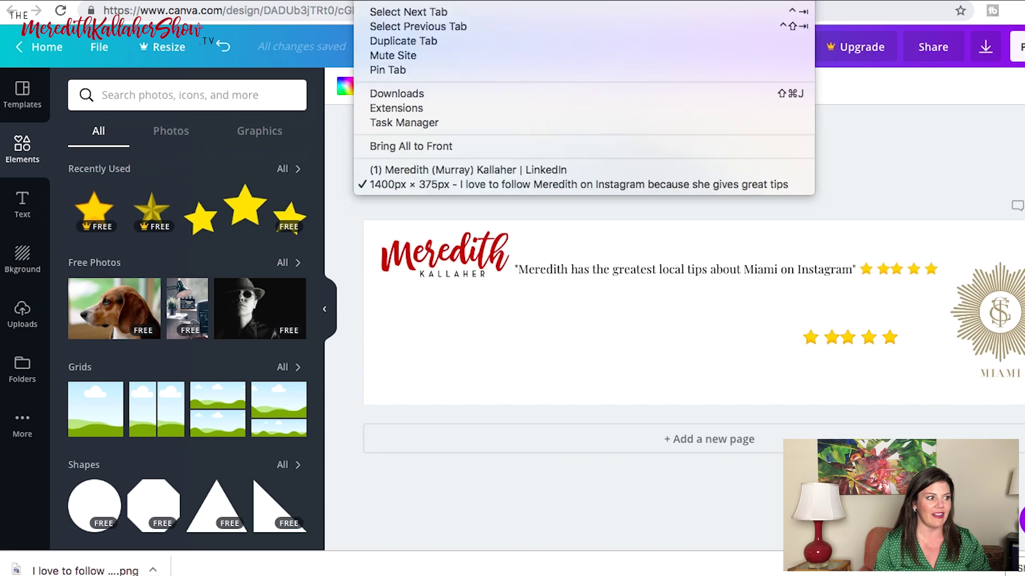
pyautogui.click(425, 169)
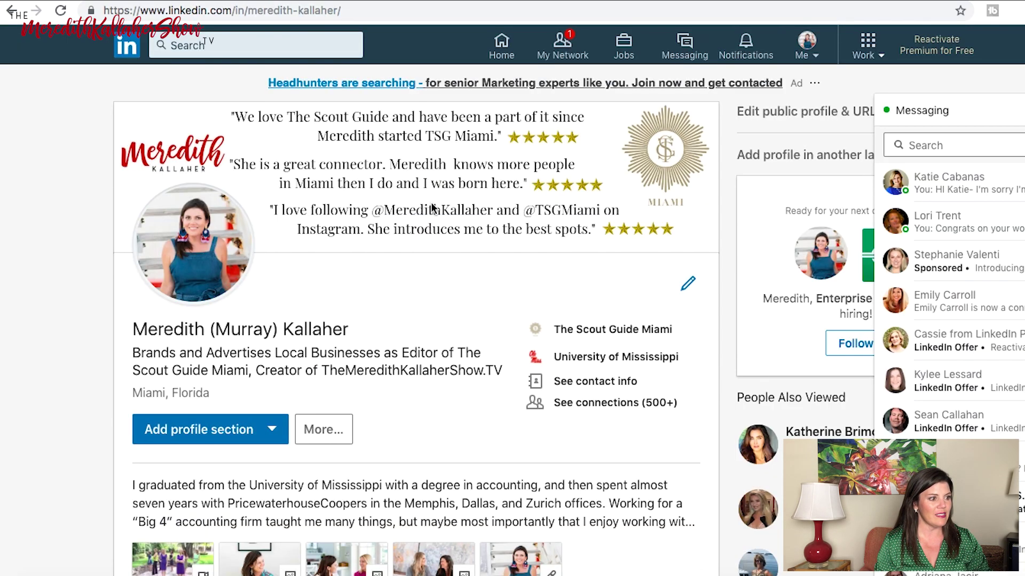
pyautogui.click(687, 285)
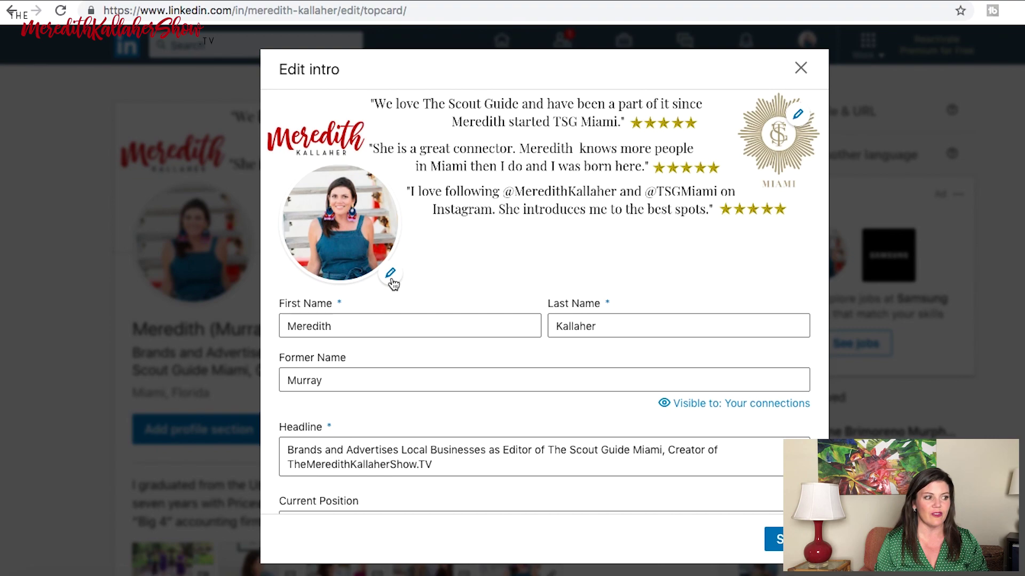
pyautogui.moveTo(801, 124)
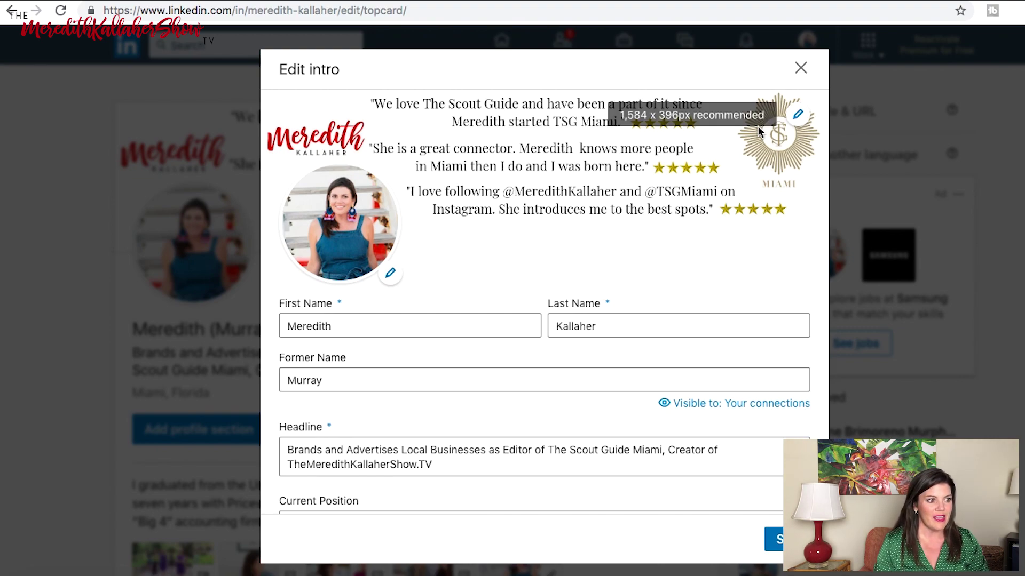
pyautogui.click(800, 119)
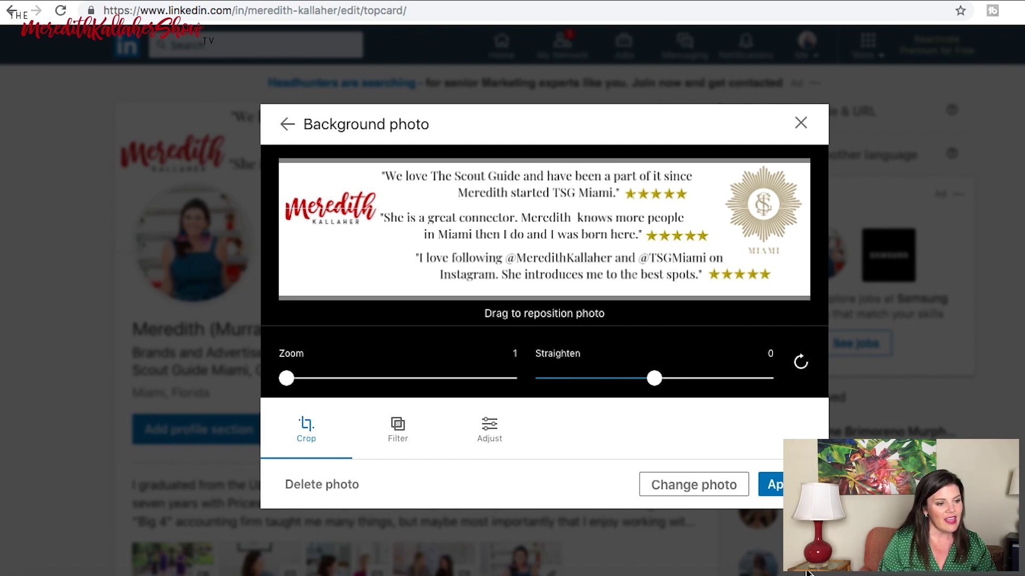
pyautogui.click(774, 485)
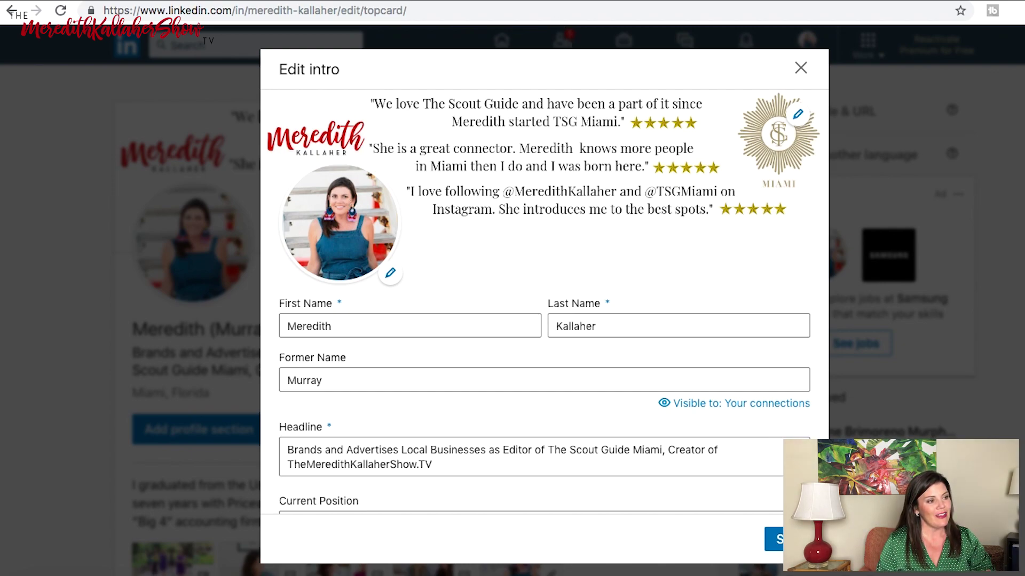
# Step: Switch back to the Canva banner and add a heading text box below the quote
pyautogui.click(416, 172)
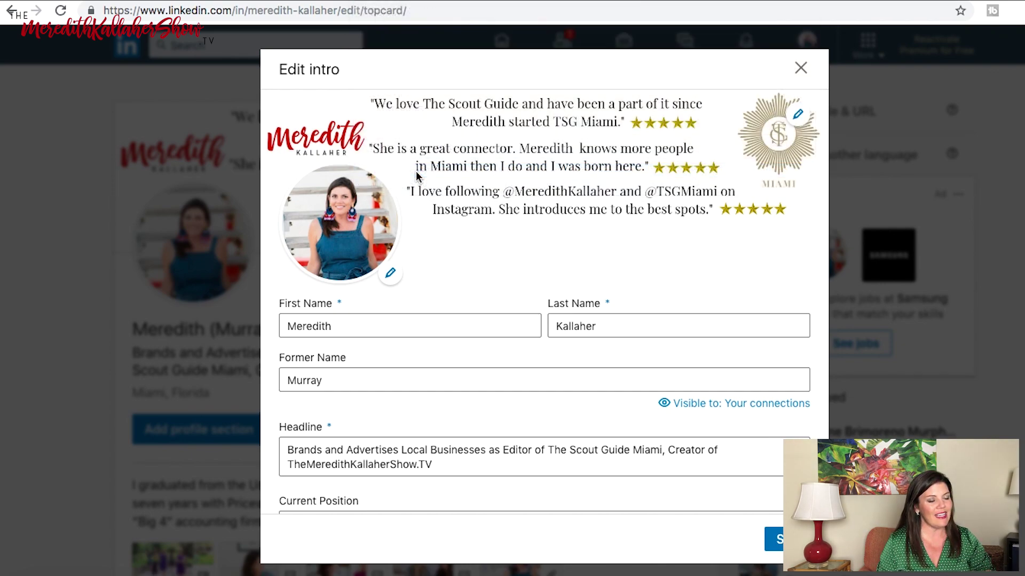
pyautogui.click(727, 156)
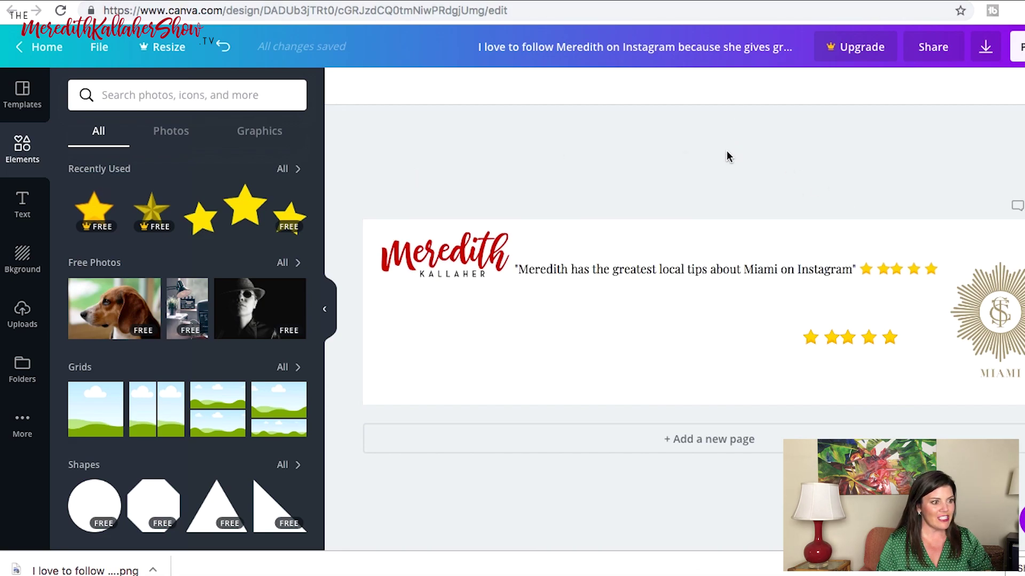
pyautogui.click(619, 279)
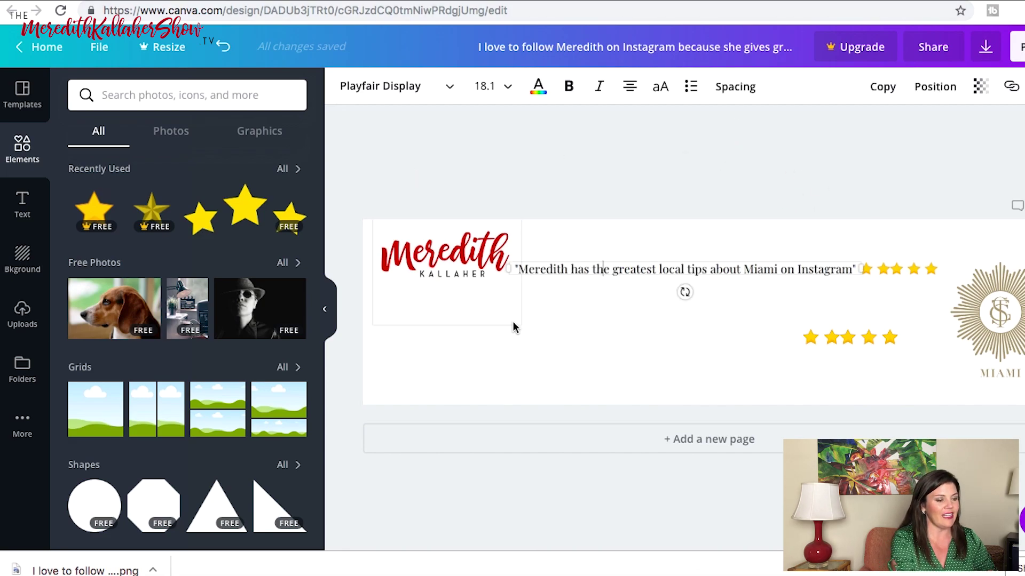
pyautogui.click(460, 260)
pyautogui.click(22, 205)
pyautogui.click(161, 154)
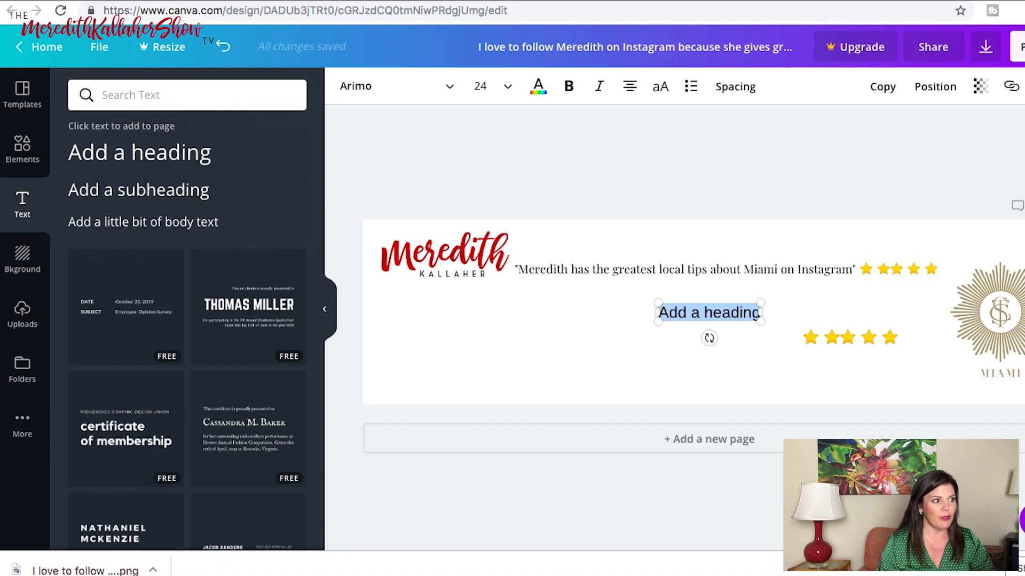
# Step: Return to the LinkedIn profile's intro editor and open the background photo for editing
pyautogui.click(369, 1)
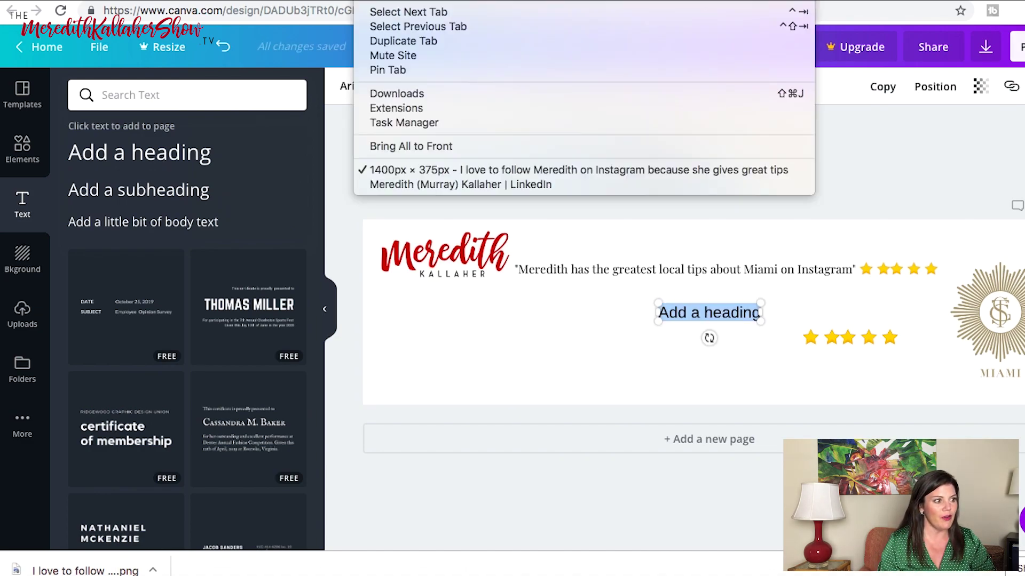
pyautogui.click(427, 185)
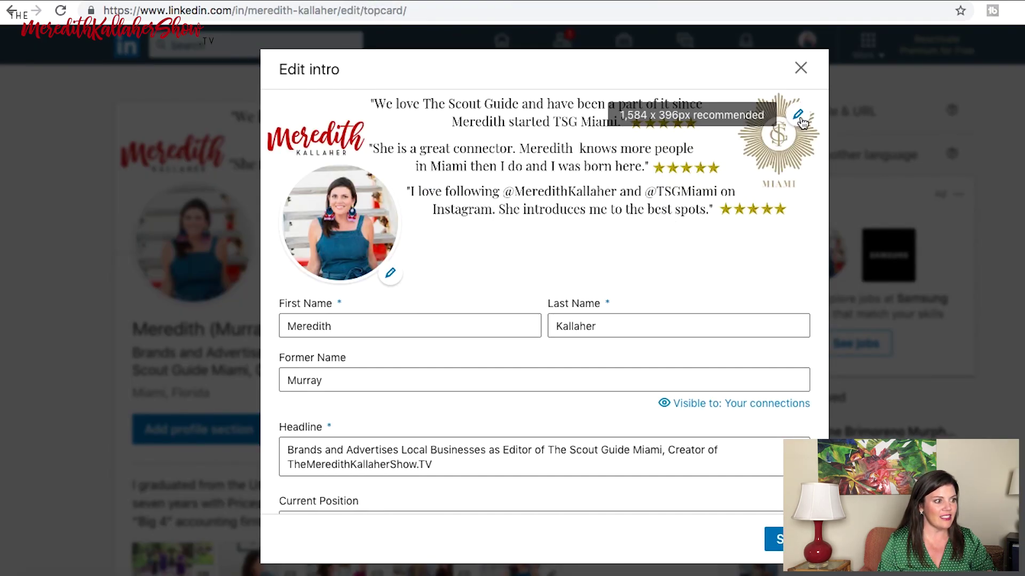
pyautogui.click(798, 115)
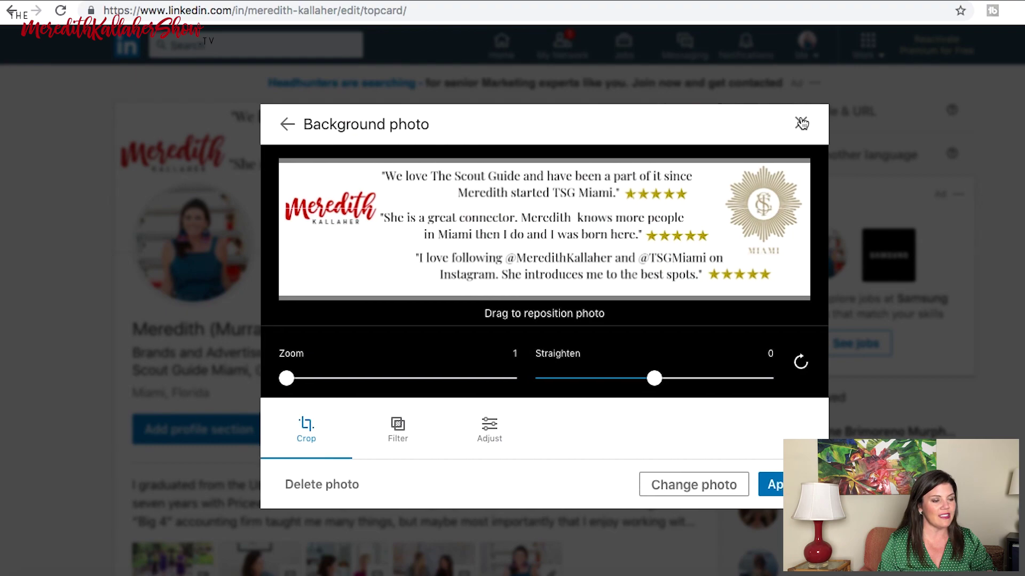
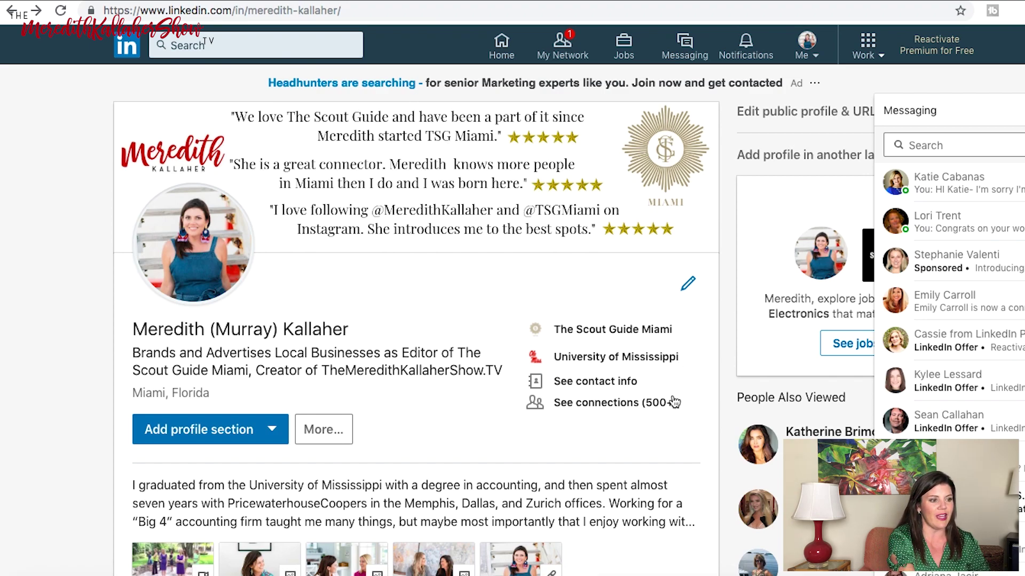
# Step: Open the Owner and Editor position at The Scout Guide Miami for editing in the profile's Experience section
pyautogui.scroll(-5, 675, 403)
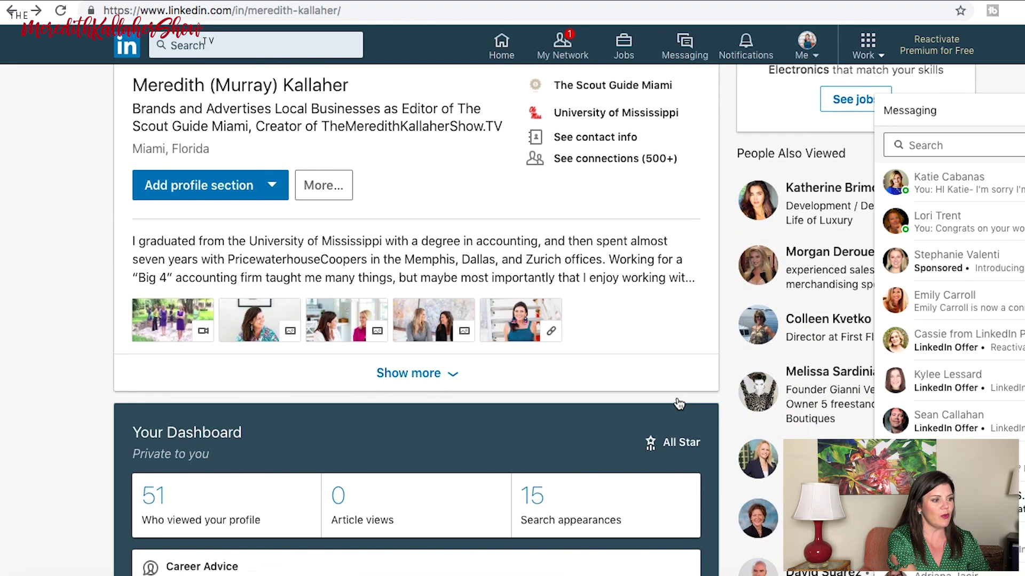
pyautogui.scroll(-4, 679, 404)
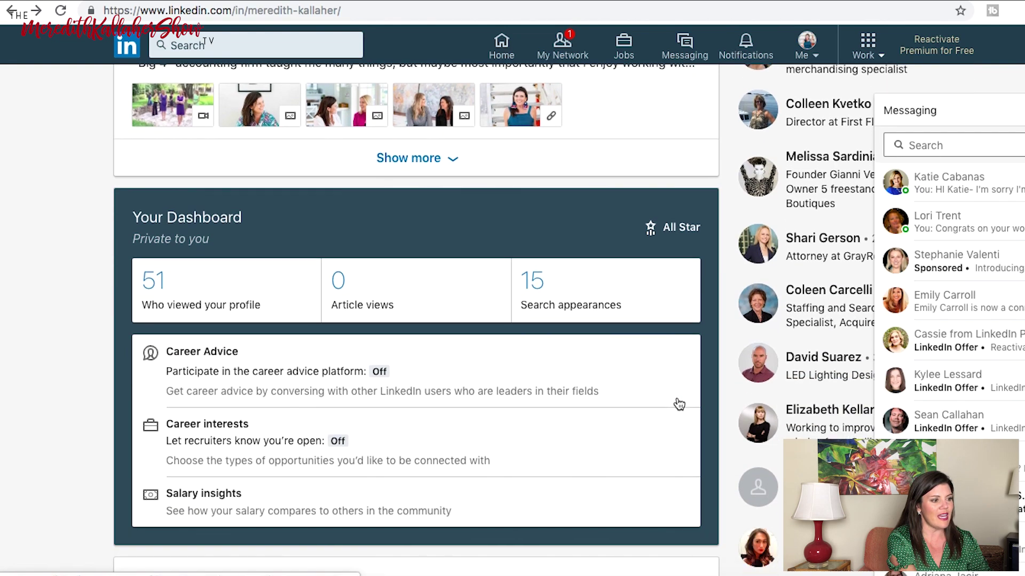
pyautogui.scroll(-7, 677, 403)
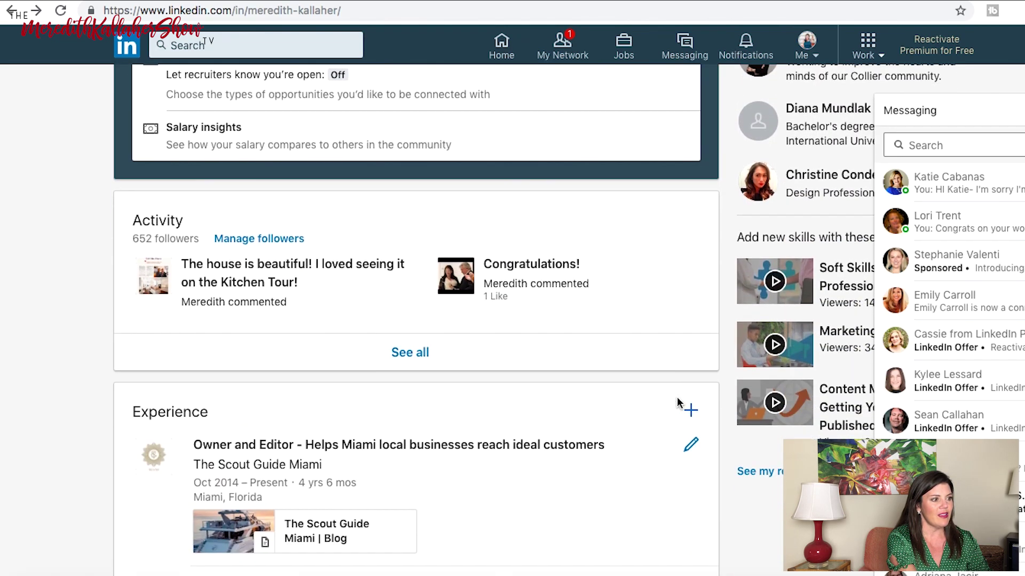
pyautogui.scroll(-4, 677, 402)
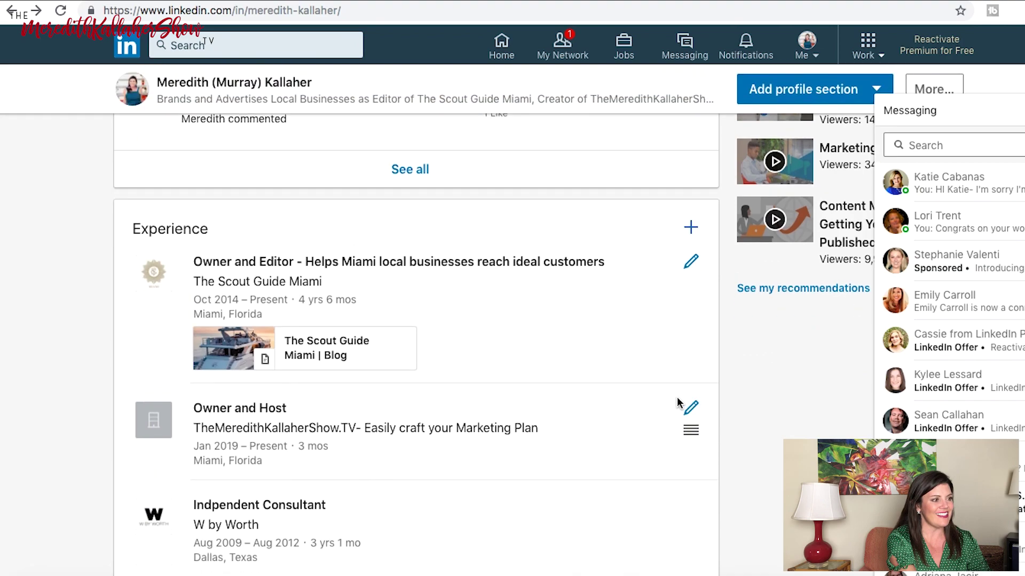
pyautogui.scroll(-1, 678, 403)
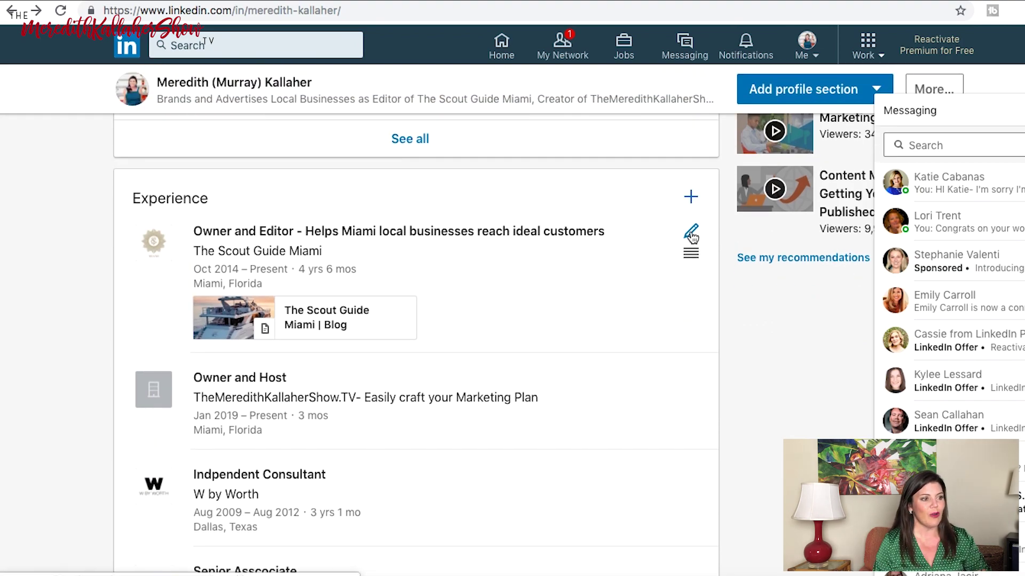
pyautogui.click(691, 234)
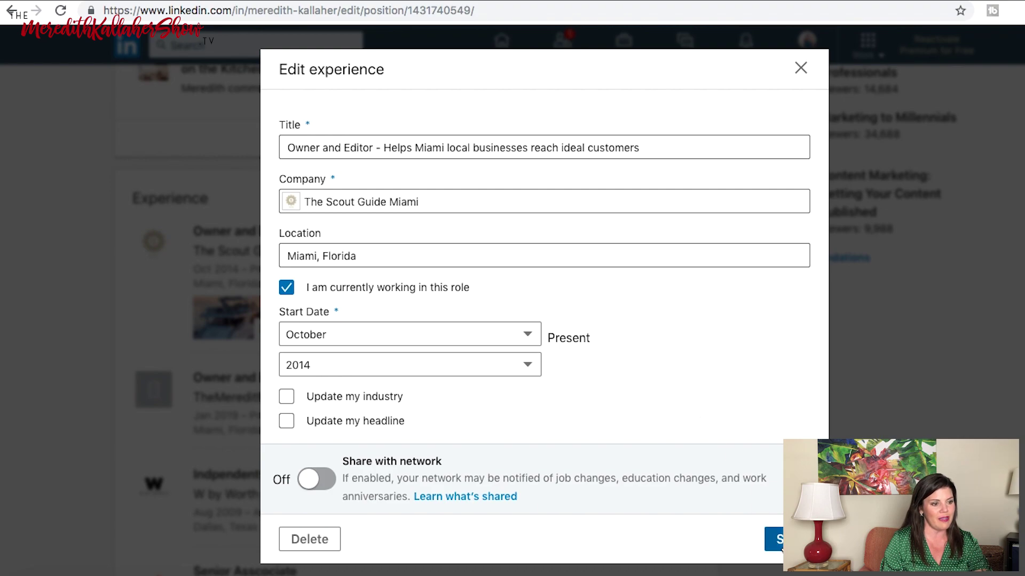
# Step: Save the Owner and Editor position at The Scout Guide Miami, and look through the Owner and Host position's edit form without saving
pyautogui.click(774, 539)
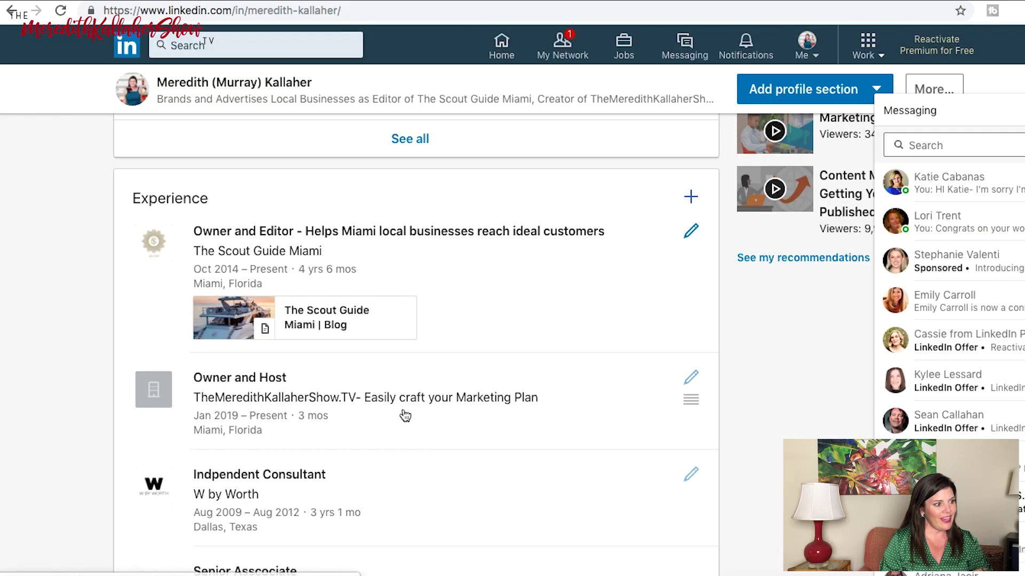
pyautogui.click(690, 378)
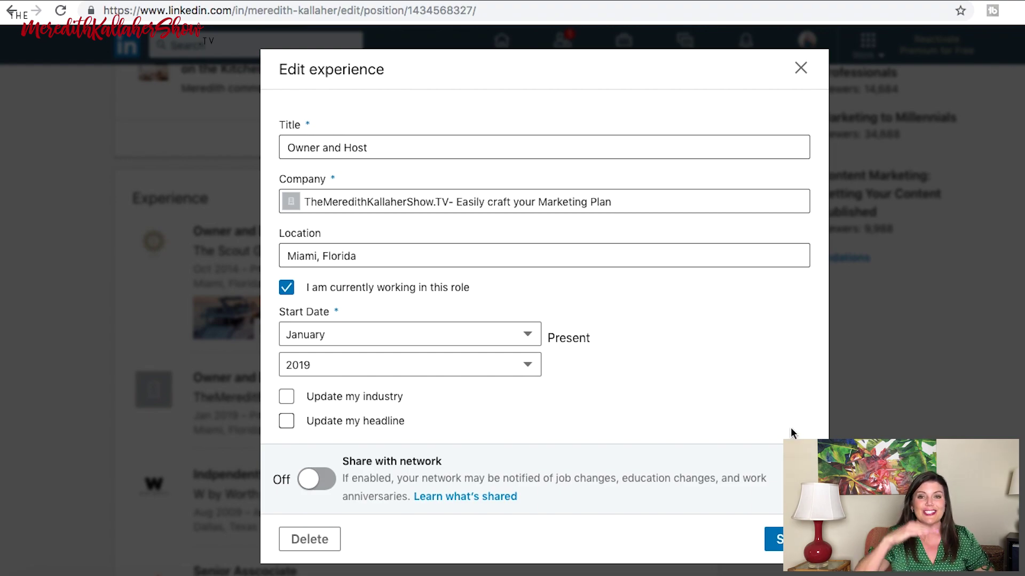
pyautogui.click(804, 74)
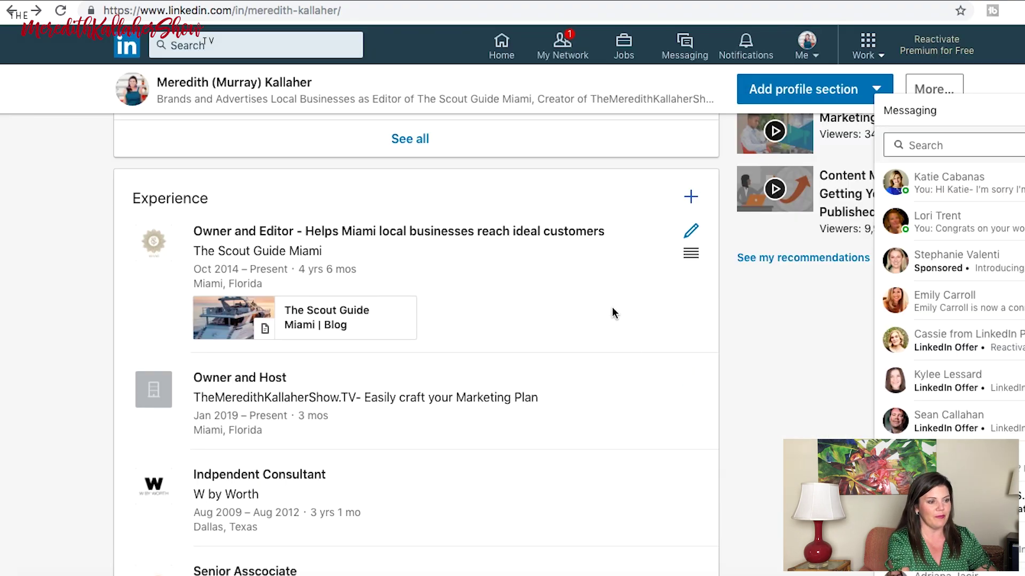
# Step: Open the profile's contact info for editing
pyautogui.scroll(4, 773, 344)
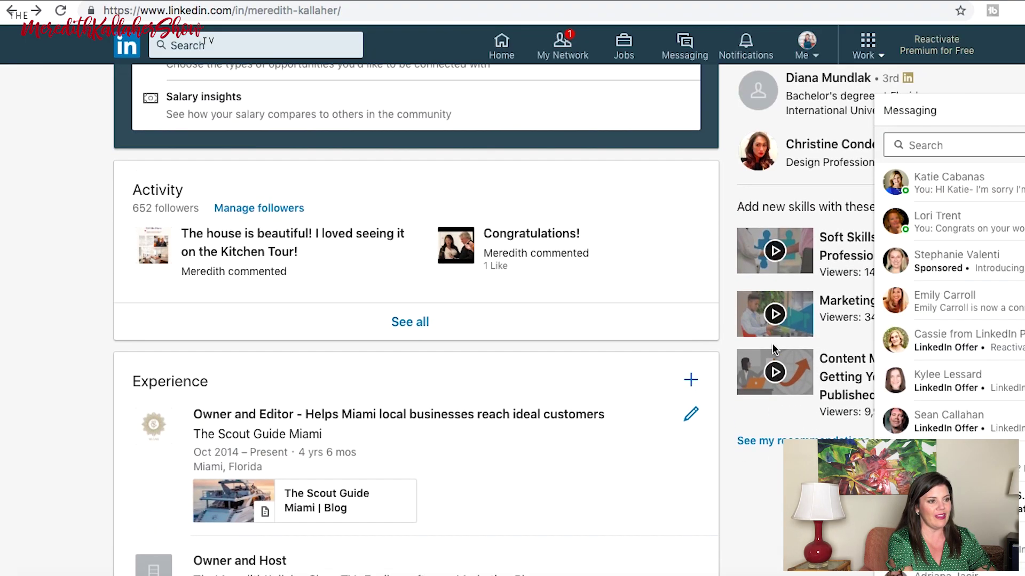
pyautogui.scroll(14, 773, 348)
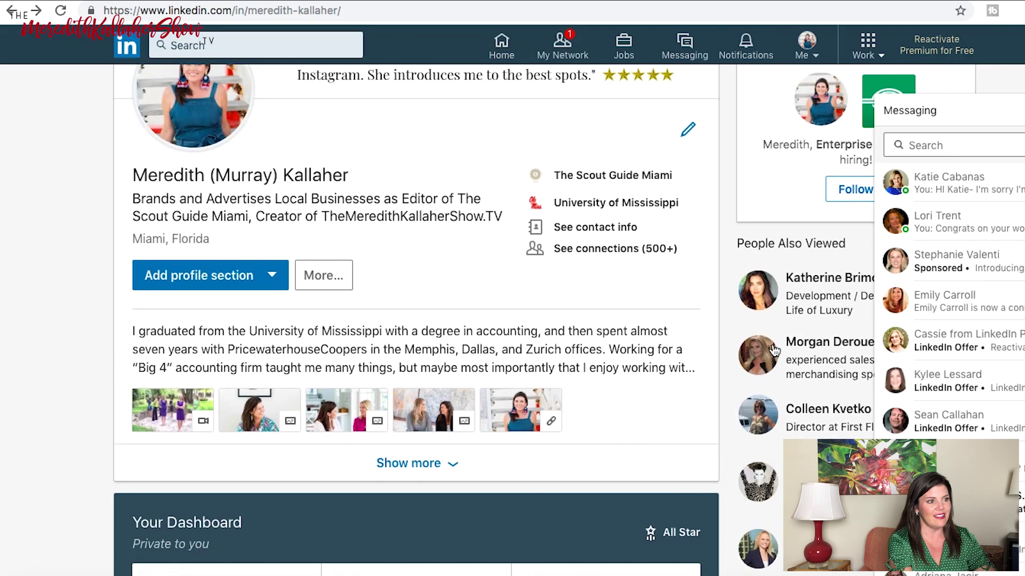
pyautogui.scroll(4, 773, 350)
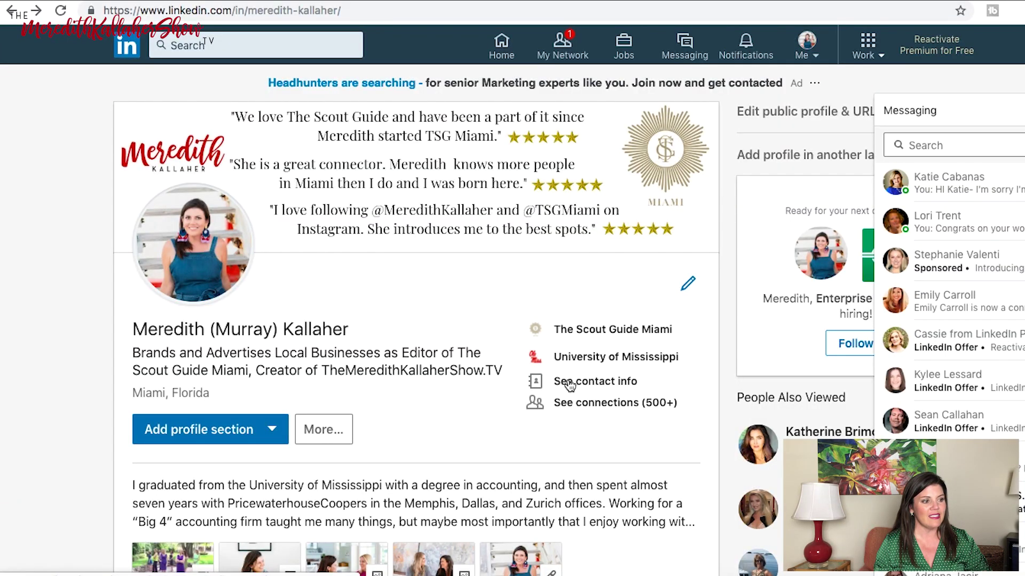
pyautogui.click(569, 383)
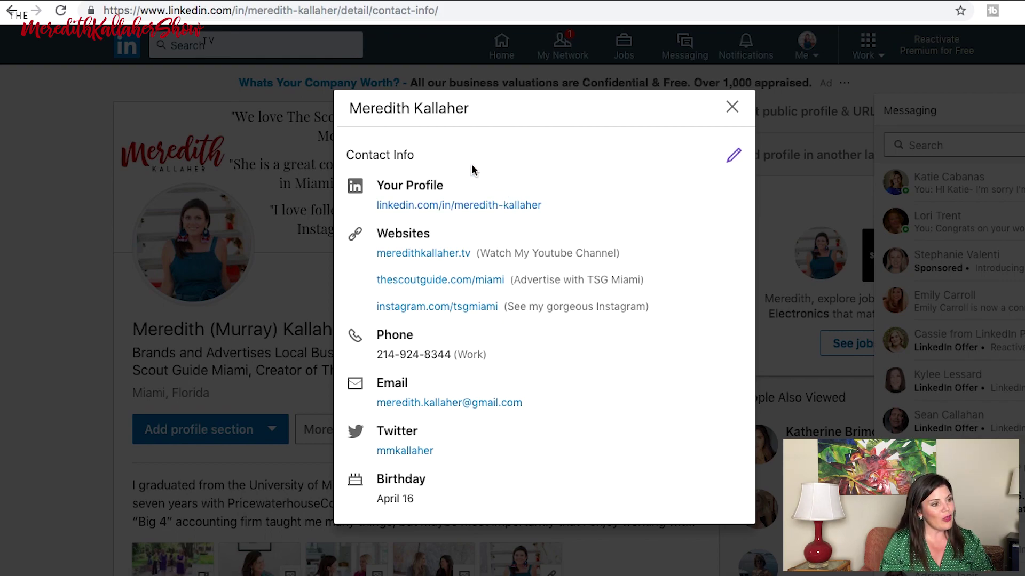
pyautogui.click(733, 155)
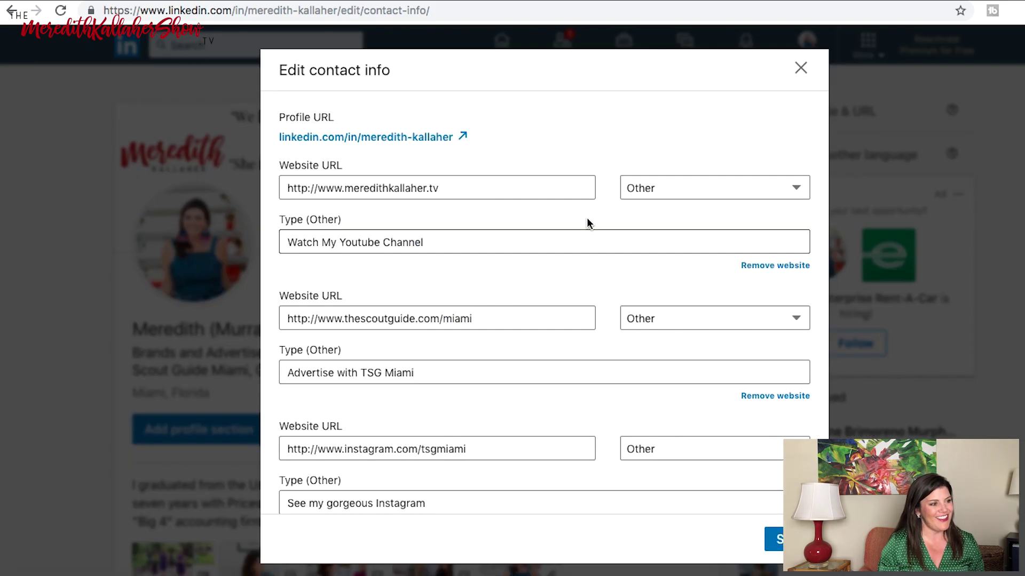
# Step: Set the first website's type to Company
pyautogui.click(793, 187)
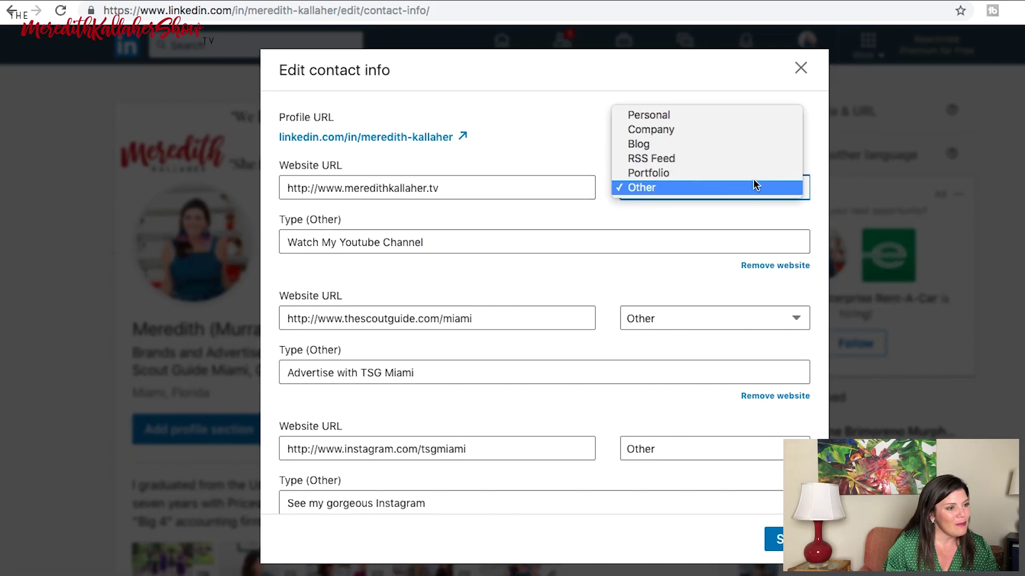
pyautogui.click(718, 134)
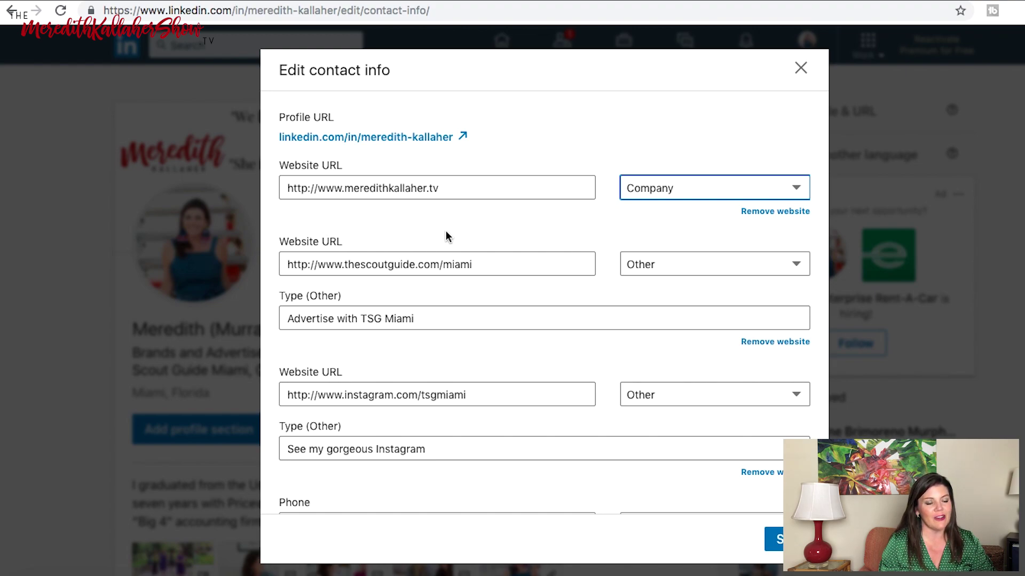
# Step: Set the first website's type to Other with the custom label "Watch My YouTube Channel"
pyautogui.click(797, 190)
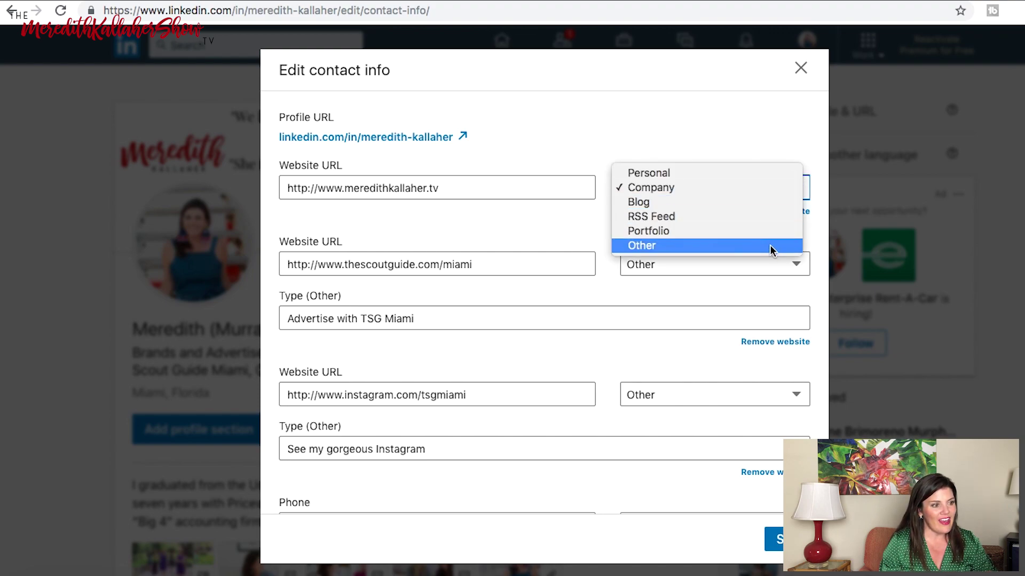
pyautogui.click(770, 250)
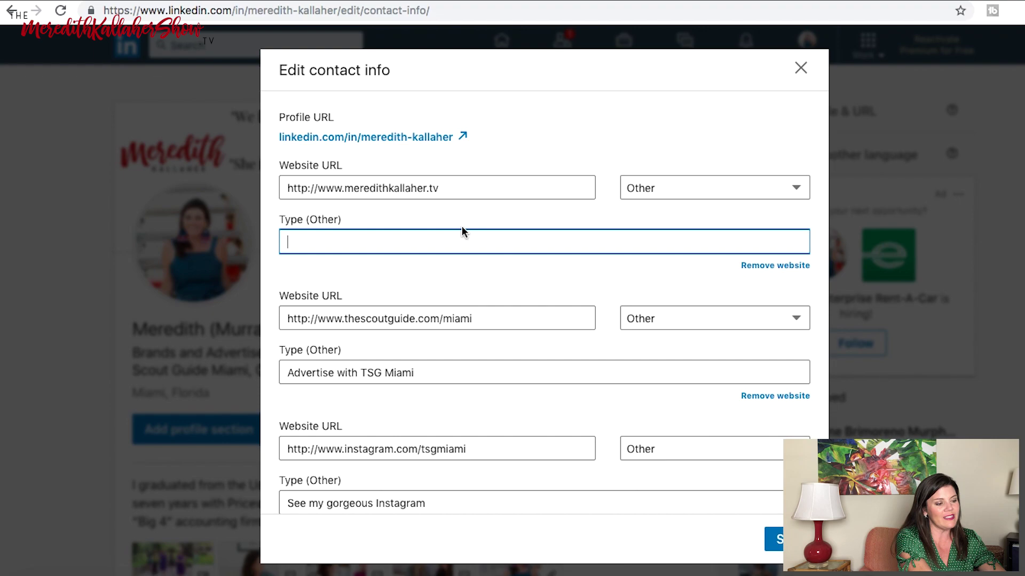
pyautogui.write('Watch My Y')
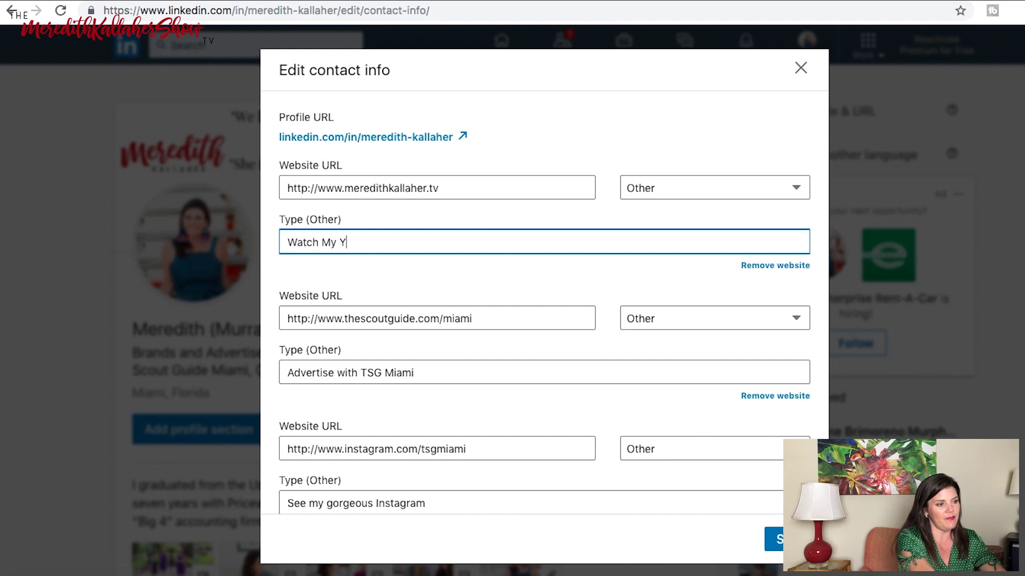
pyautogui.write('ouTube Chann')
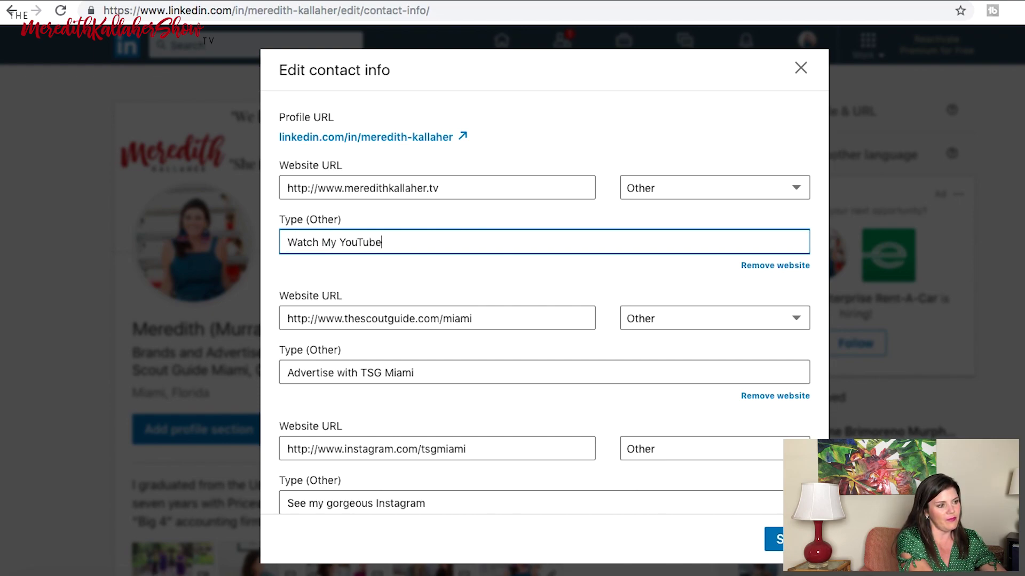
pyautogui.write('el')
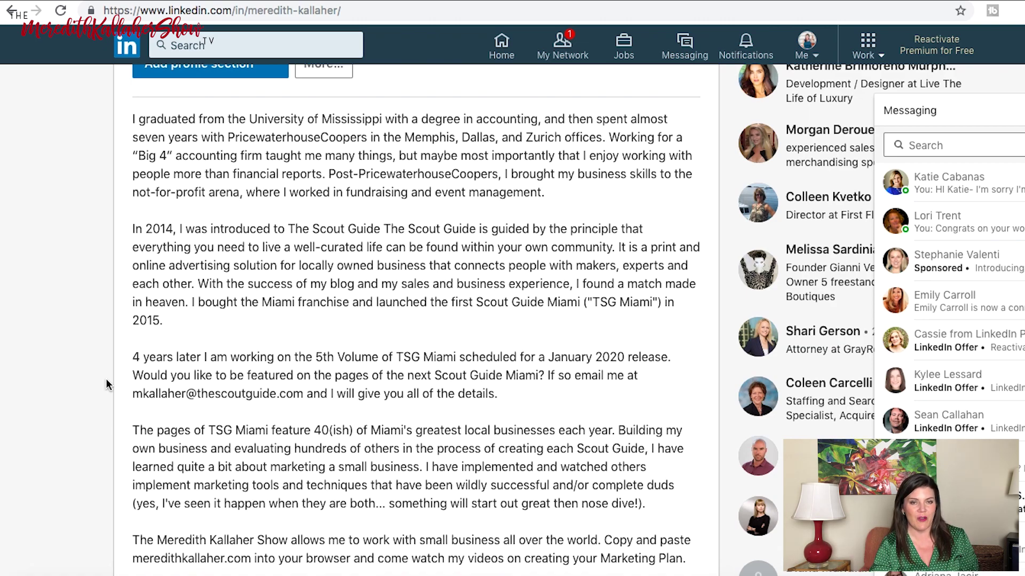
# Step: Open the public profile settings, open the custom profile URL for editing and save it
pyautogui.scroll(-3, 415, 493)
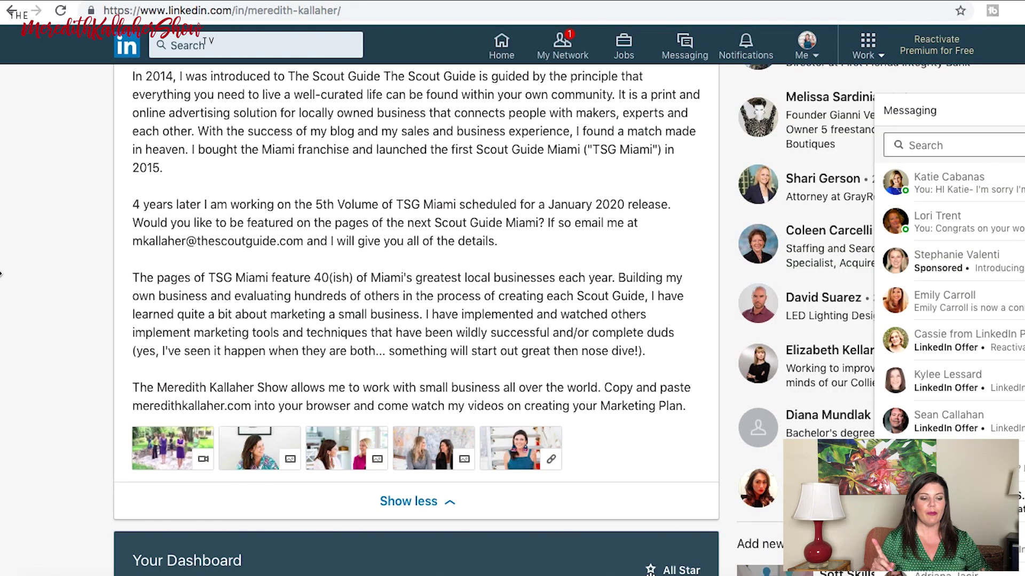
pyautogui.scroll(7, 0, 274)
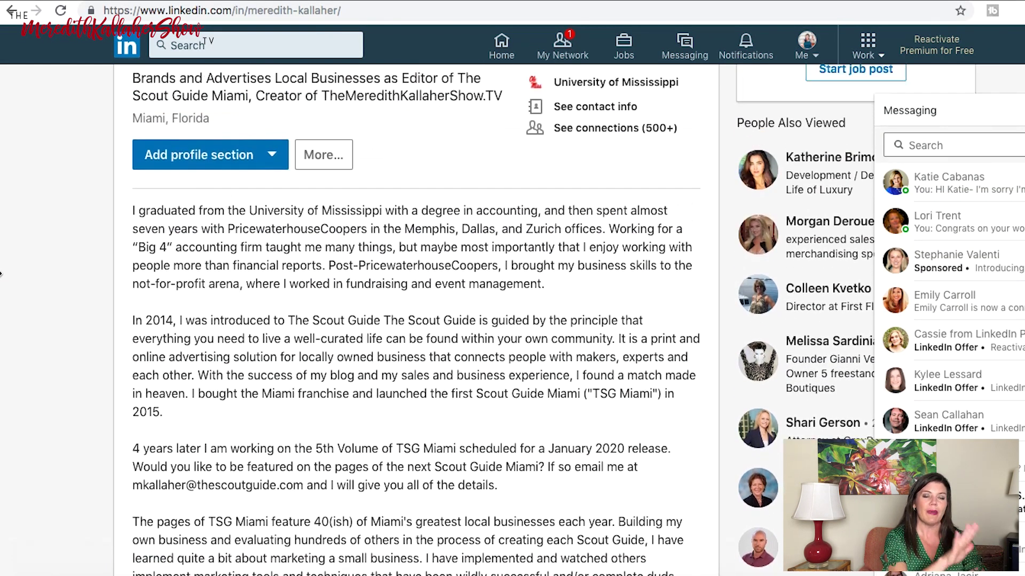
pyautogui.scroll(3, 0, 274)
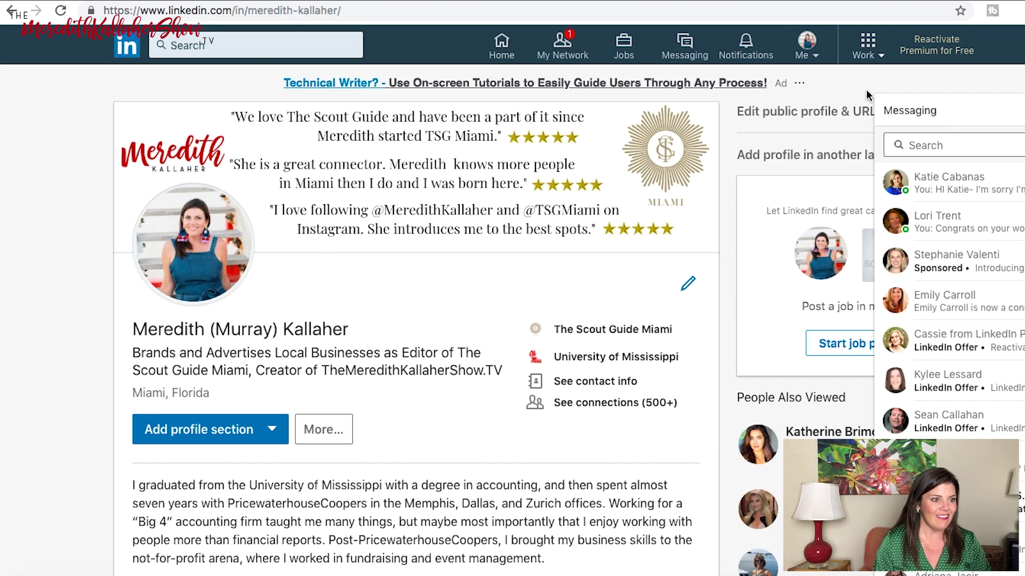
pyautogui.click(766, 116)
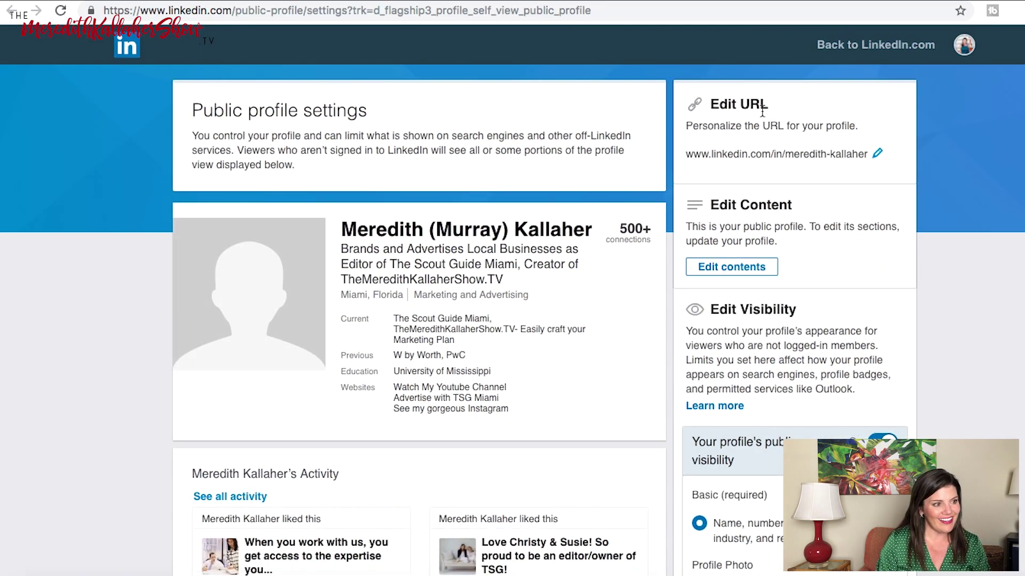
pyautogui.click(877, 155)
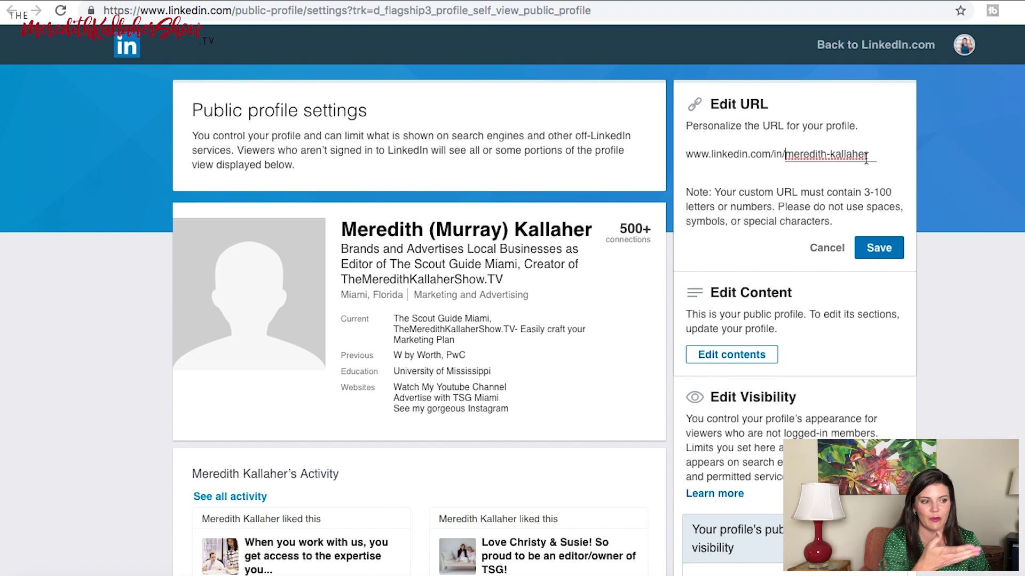
pyautogui.click(879, 251)
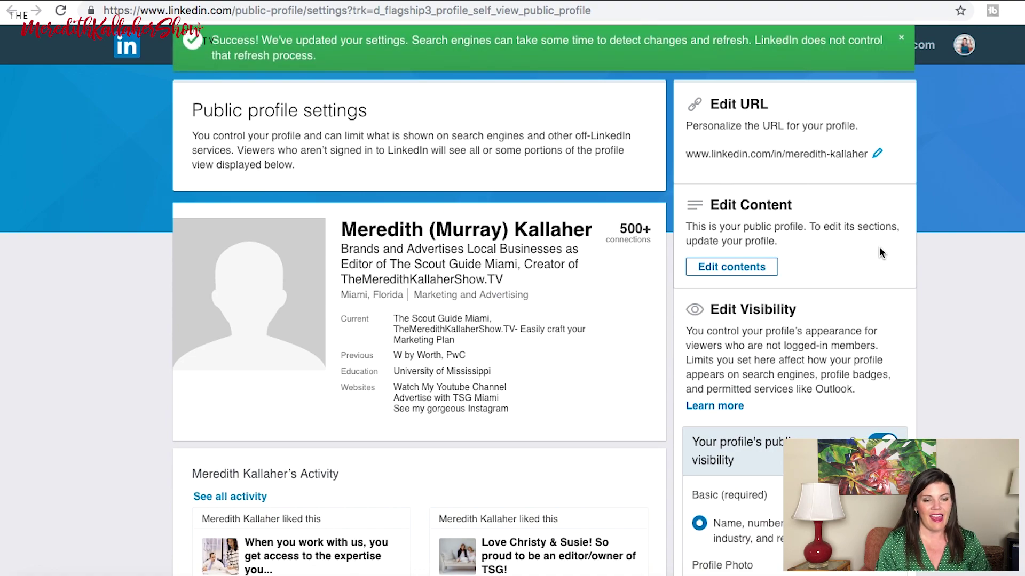